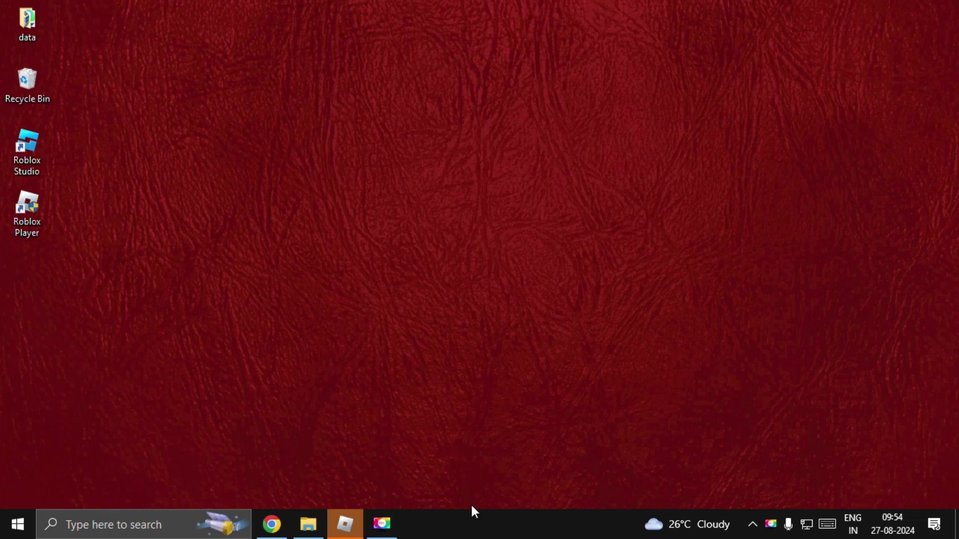
End the Roblox Game Client process in Task Manager, then close Task Manager
right_click(469, 534)
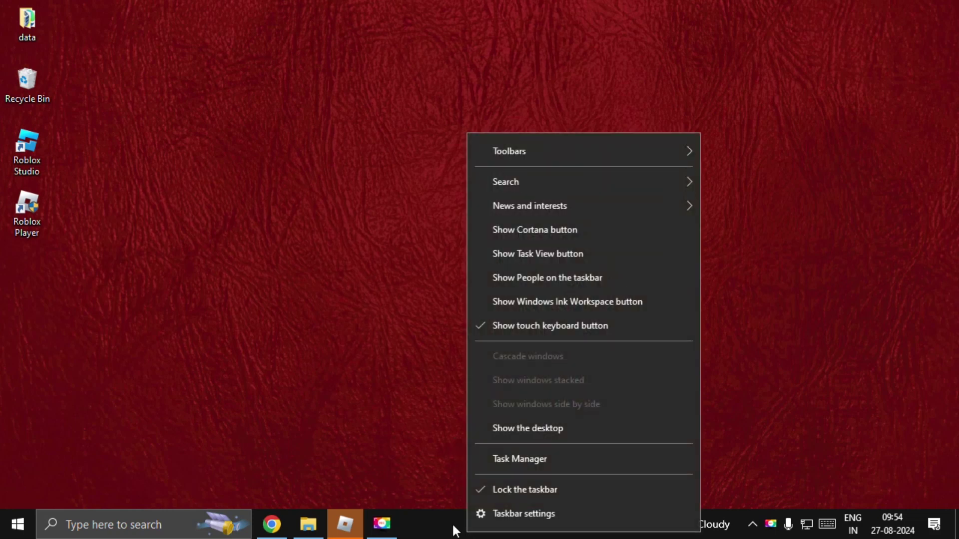
click(524, 460)
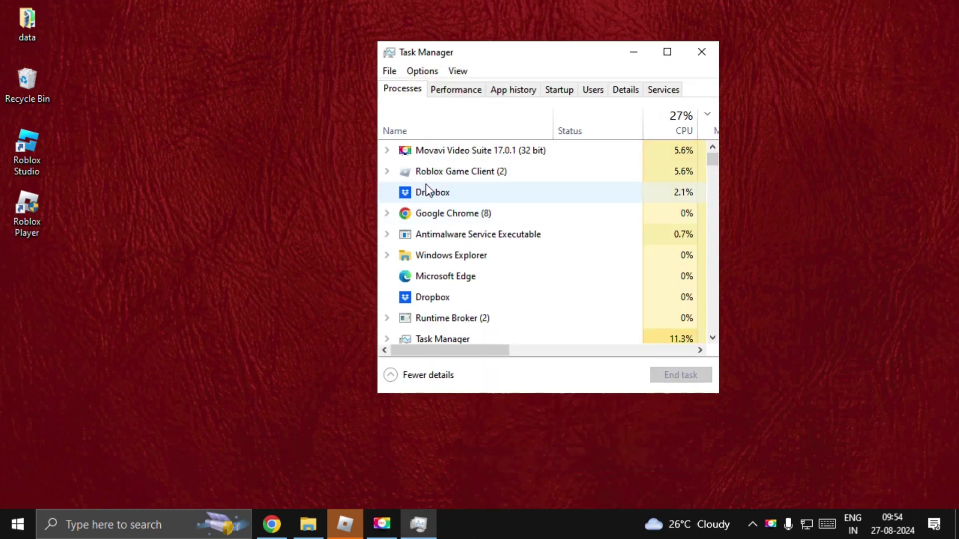
click(431, 171)
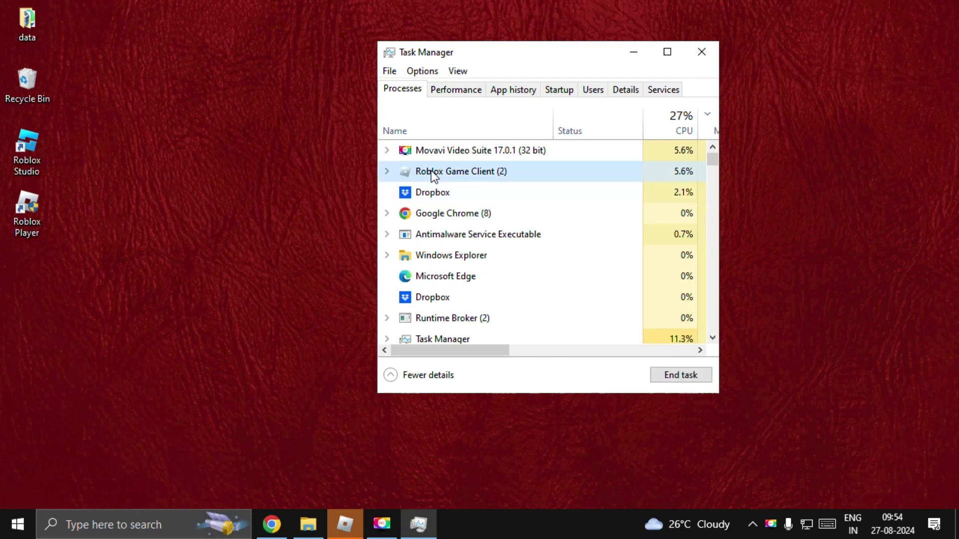
click(687, 376)
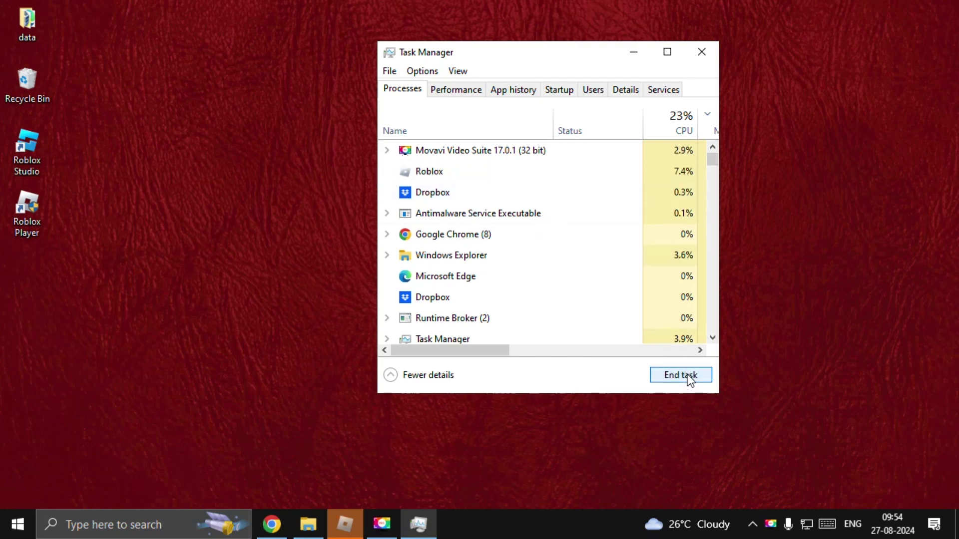
click(701, 52)
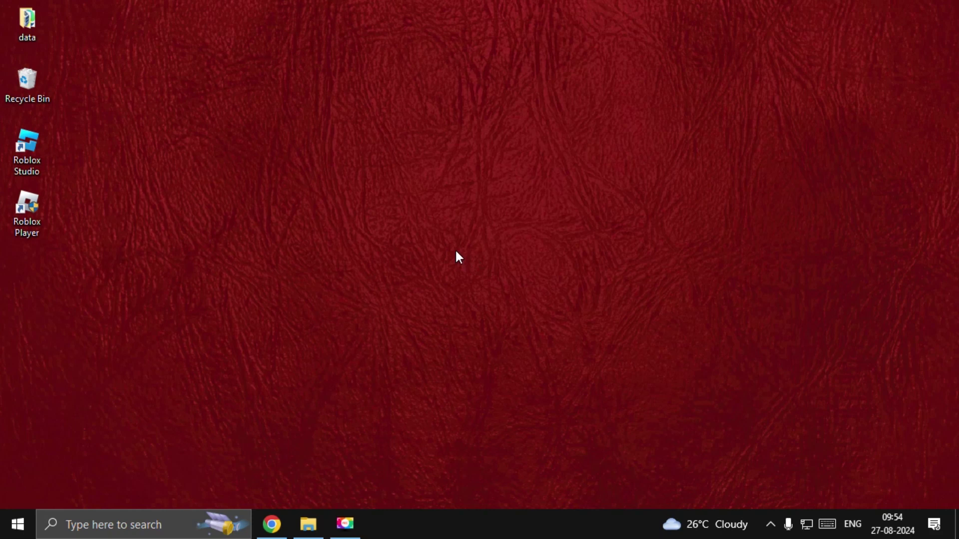
Open the %localappdata% folder from the Run box
key(super+r)
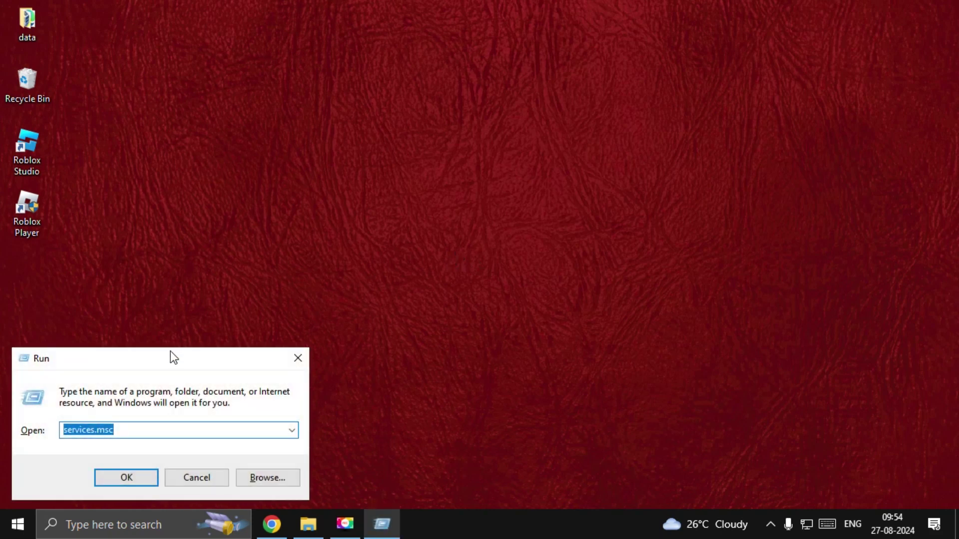
drag(170, 352, 514, 245)
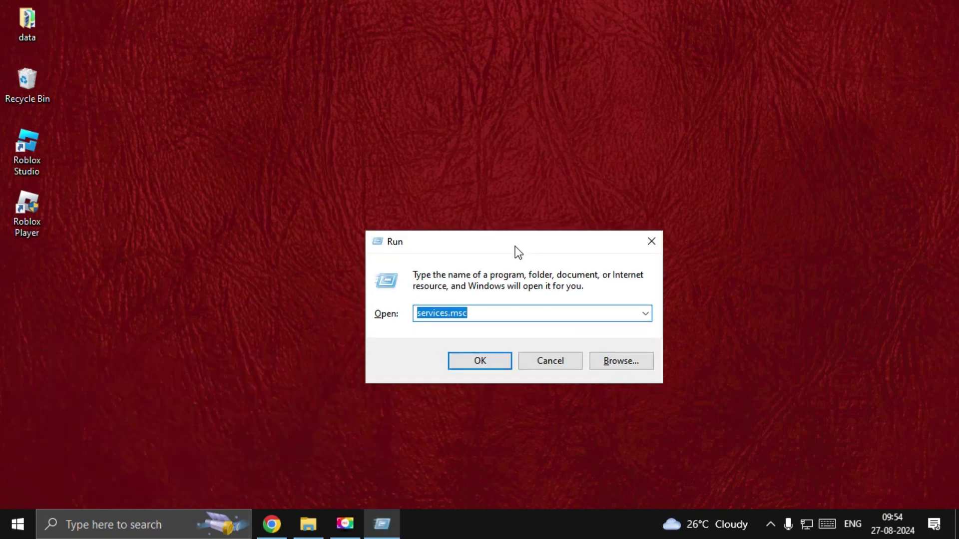
text(%)
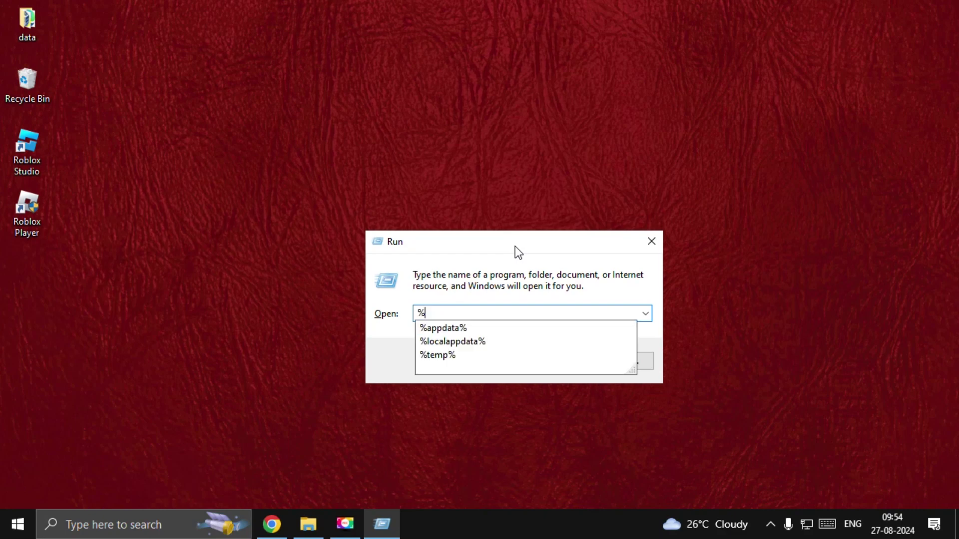
click(477, 341)
click(478, 361)
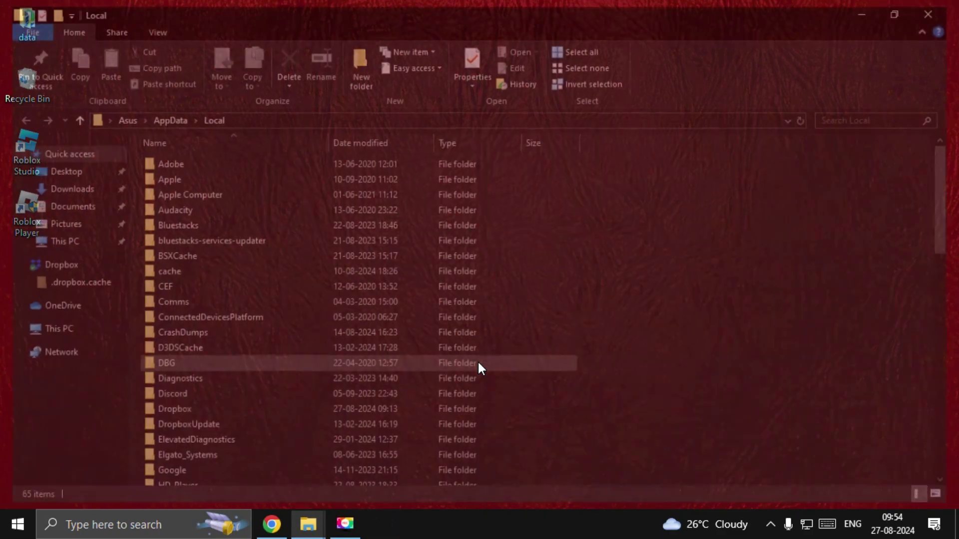
Restore the Explorer window and open the Temp folder in AppData Local
double_click(458, 12)
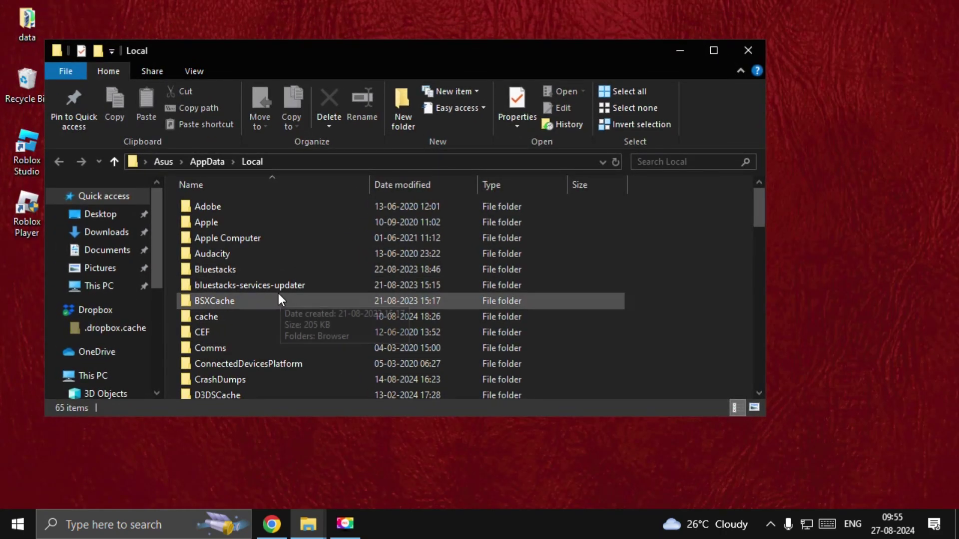
scroll(278, 295, down, 3)
click(230, 299)
scroll(229, 298, down, 15)
click(213, 202)
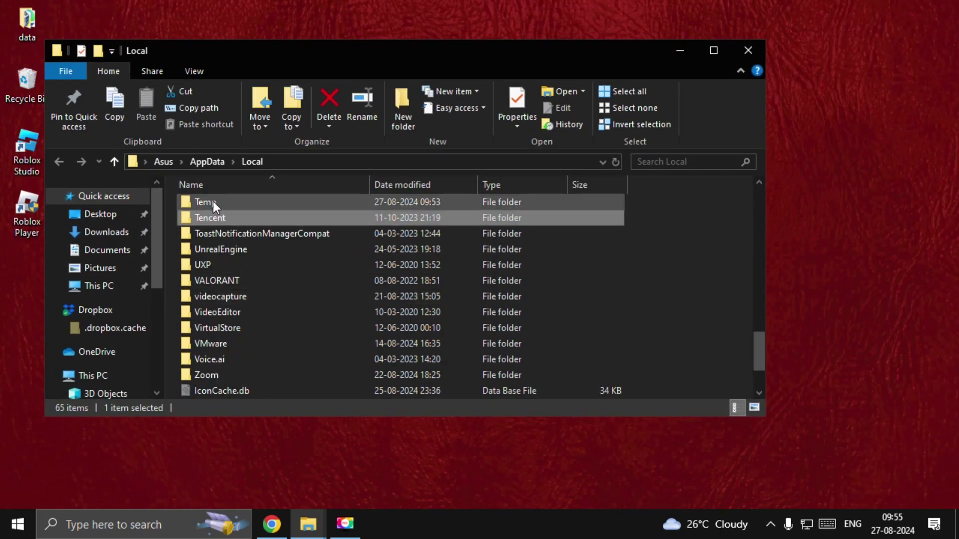
double_click(218, 204)
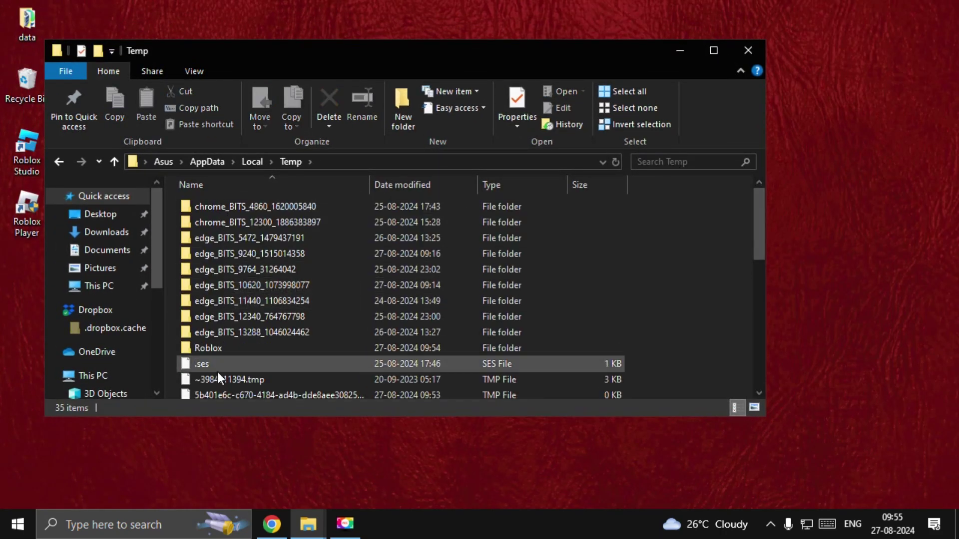
Delete all Temp folder contents, skipping every file in use, and close the window
click(271, 287)
key(ctrl+a)
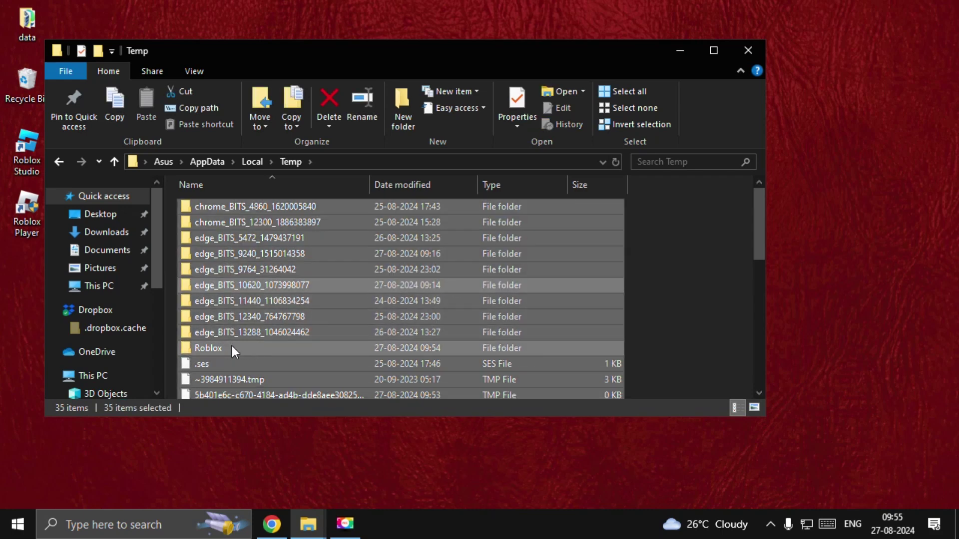
right_click(251, 285)
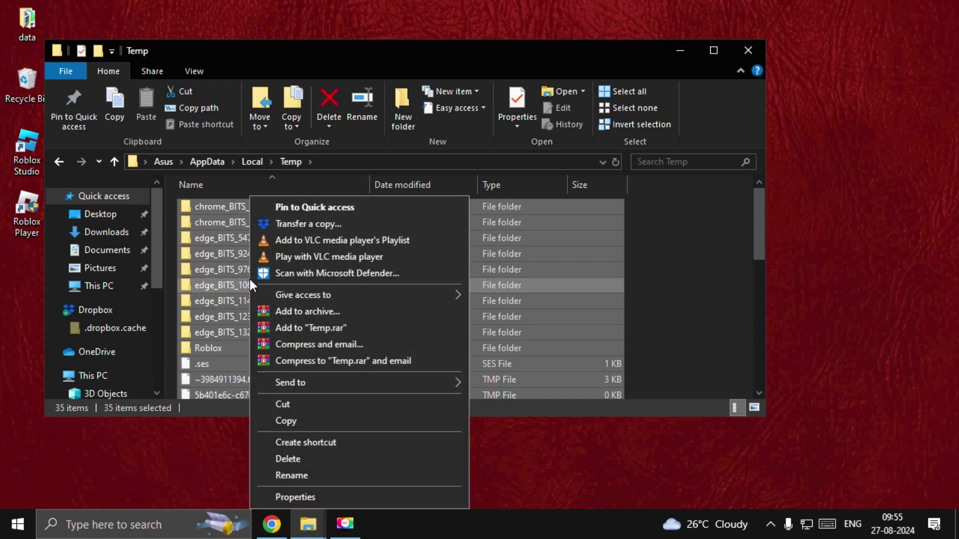
click(307, 455)
click(149, 189)
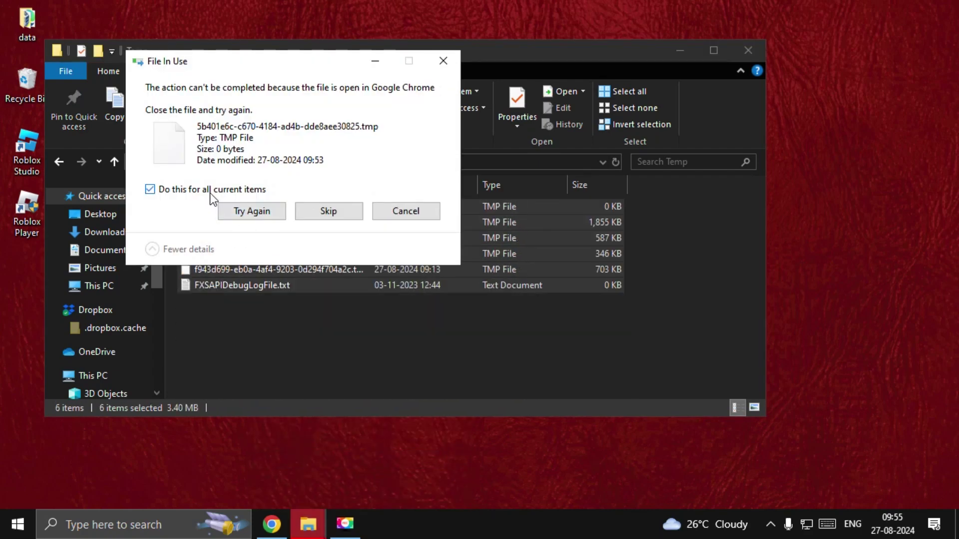
click(325, 216)
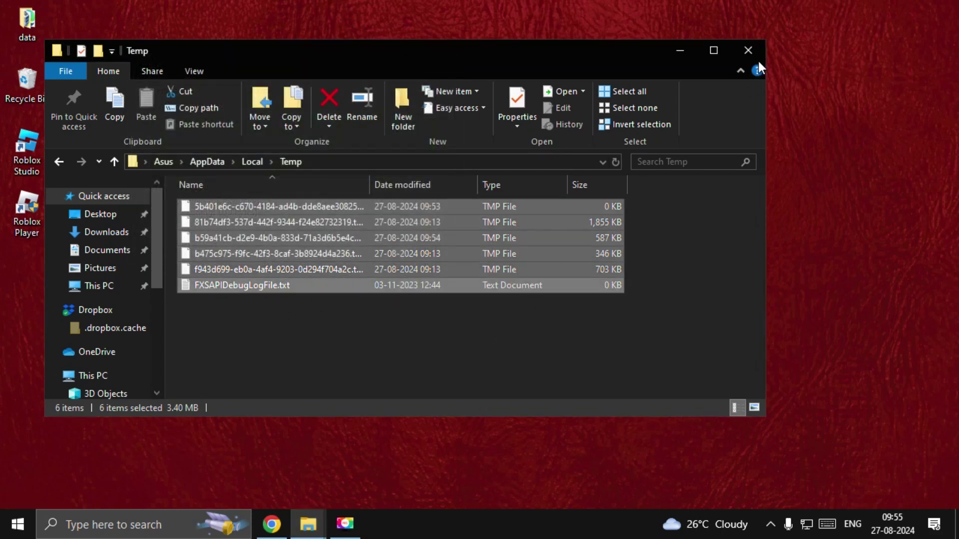
click(748, 50)
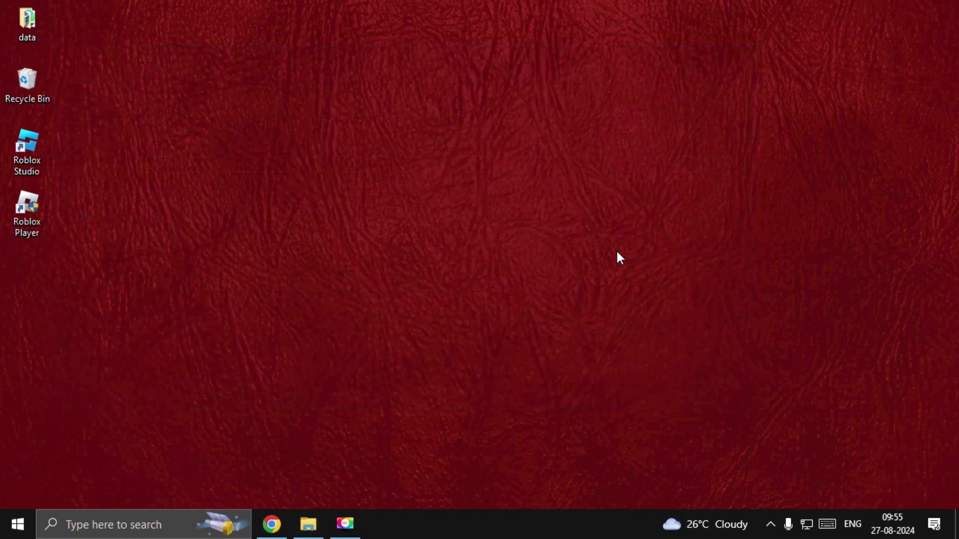
Launch services.msc from the Run box
key(super+r)
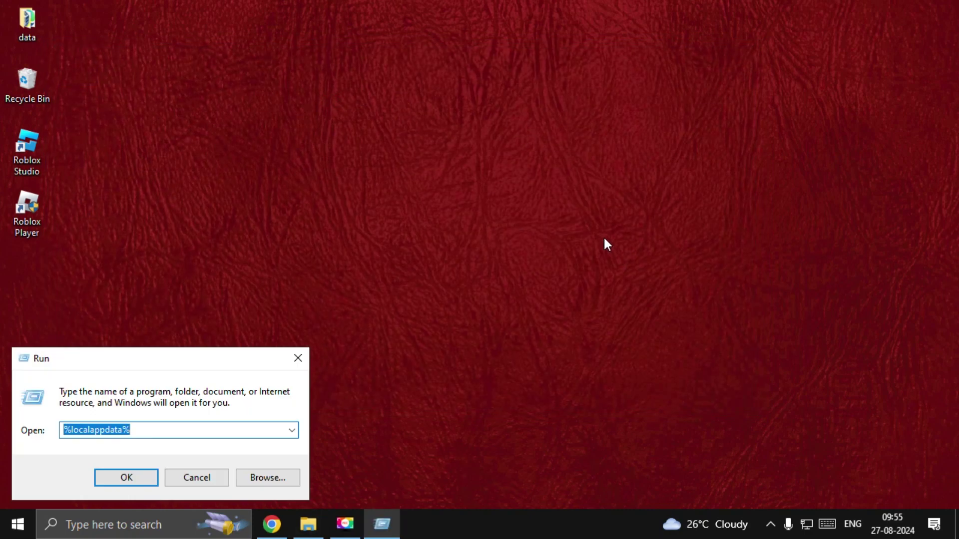
text(se)
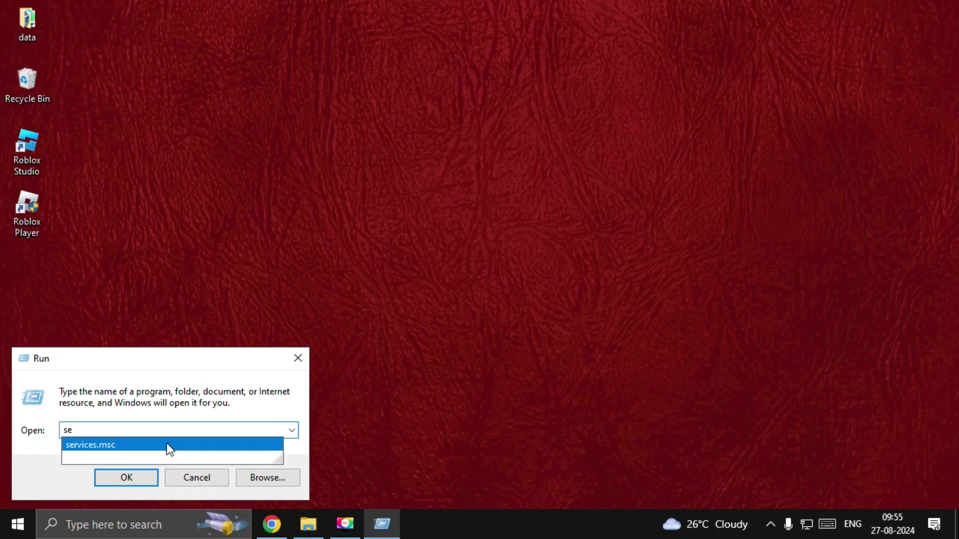
click(166, 444)
drag(140, 360, 496, 209)
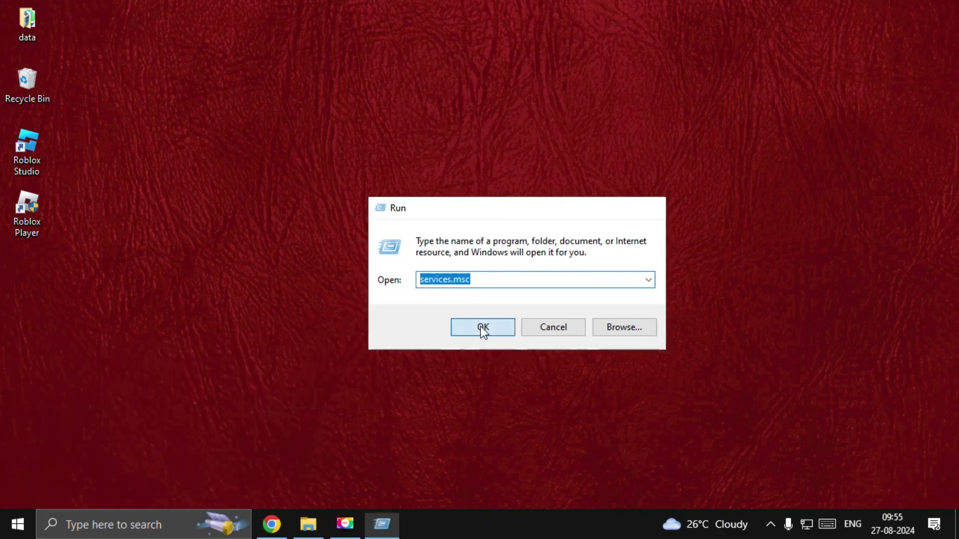
click(482, 332)
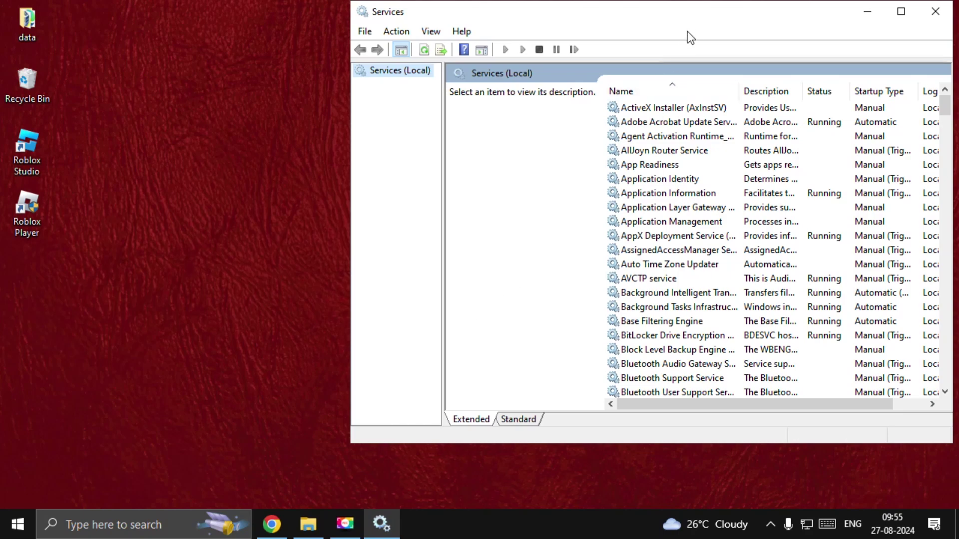
Locate the SysMain service in the Services list
drag(638, 24, 480, 60)
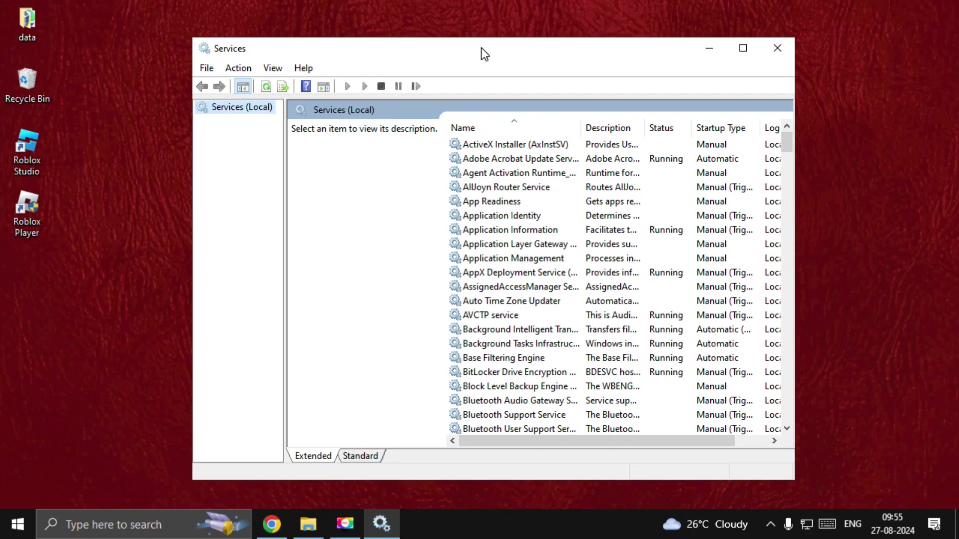
click(520, 189)
key(s)
key(s)
key(s)
key(s)
key(s)
key(s)
key(s)
key(s)
key(s)
key(s)
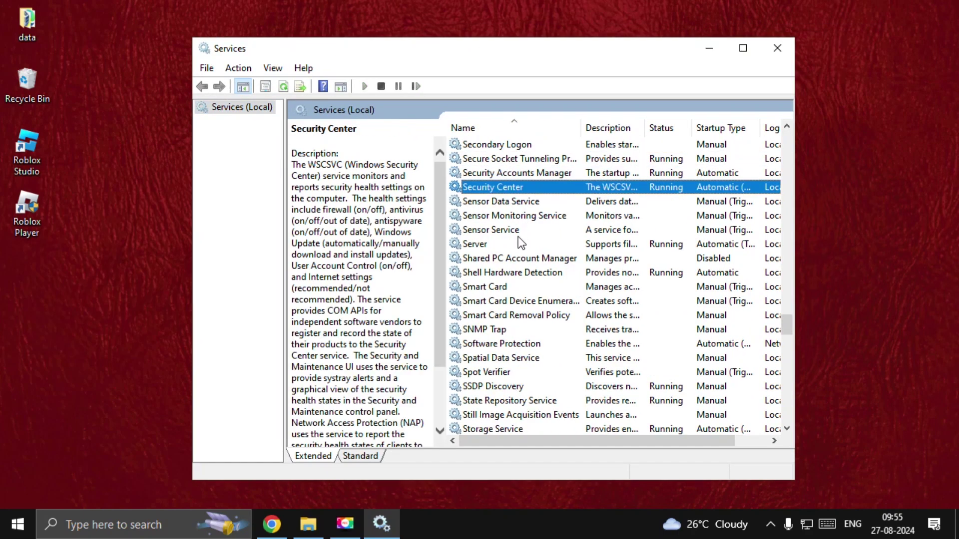
key(s)
key(s)
key(s)
key(s)
key(s)
key(s)
key(s)
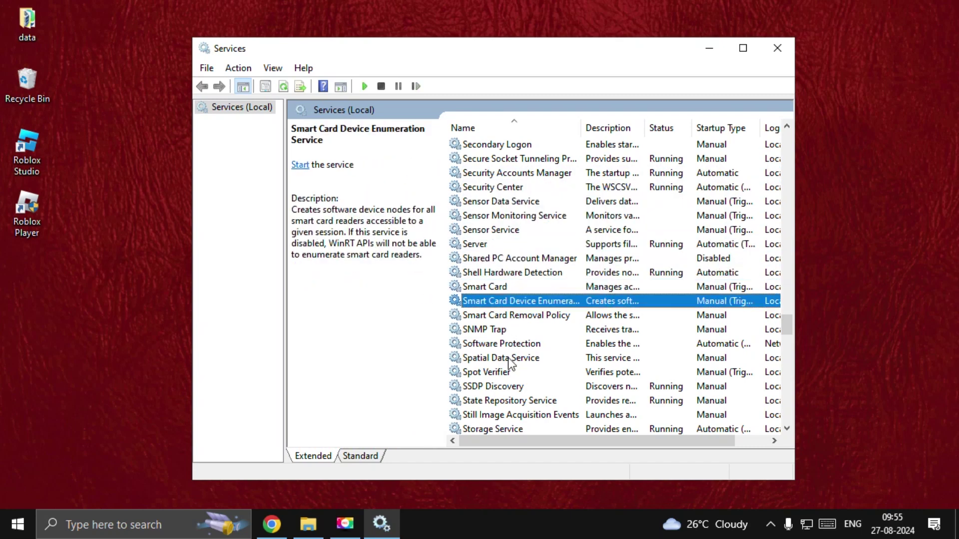
scroll(511, 366, down, 1)
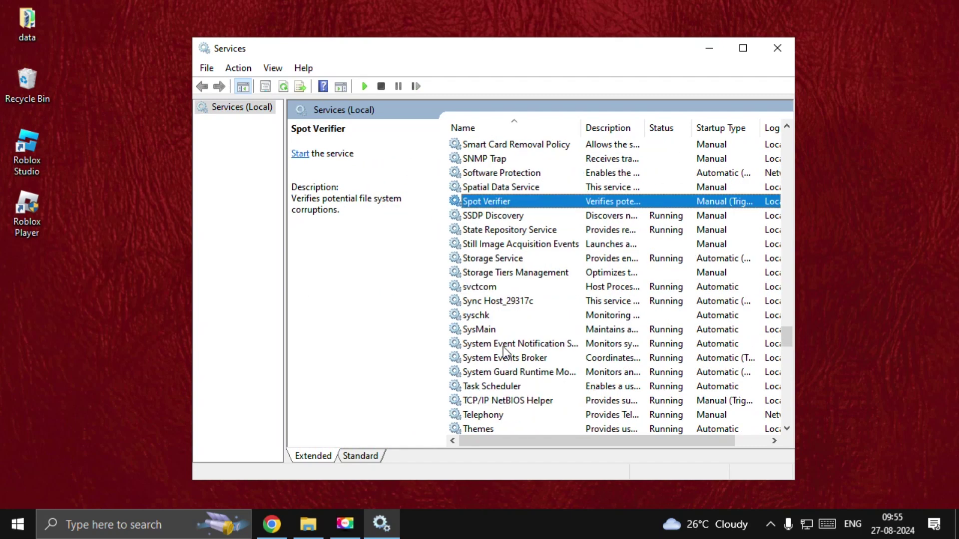
click(492, 330)
Set SysMain's startup type to Disabled in its properties and apply it
right_click(490, 329)
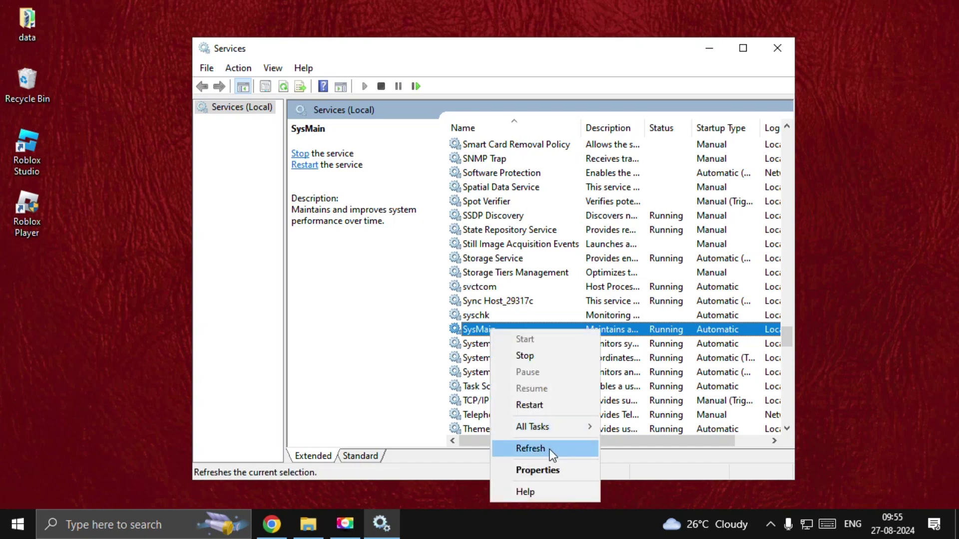
click(548, 469)
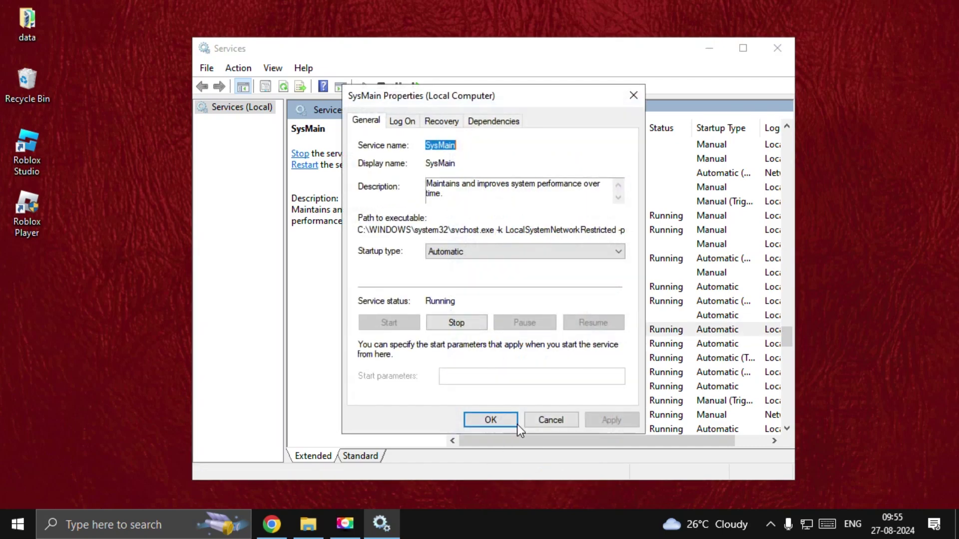
click(461, 251)
click(475, 296)
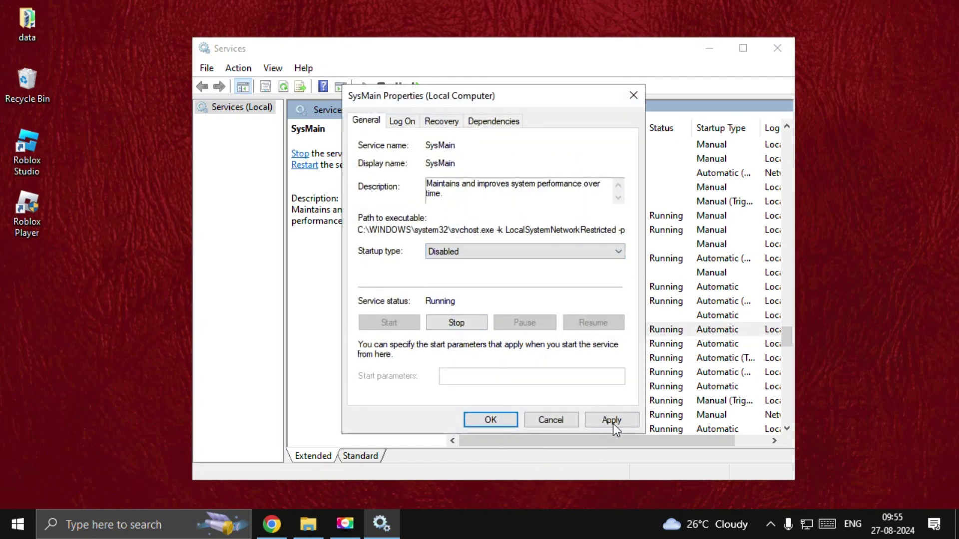
click(613, 424)
click(502, 420)
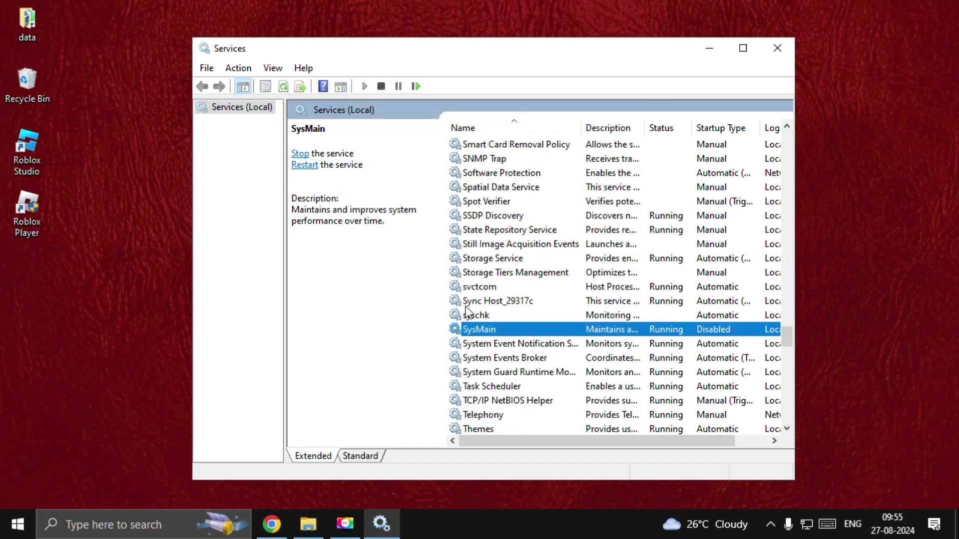
Stop the SysMain service
right_click(502, 330)
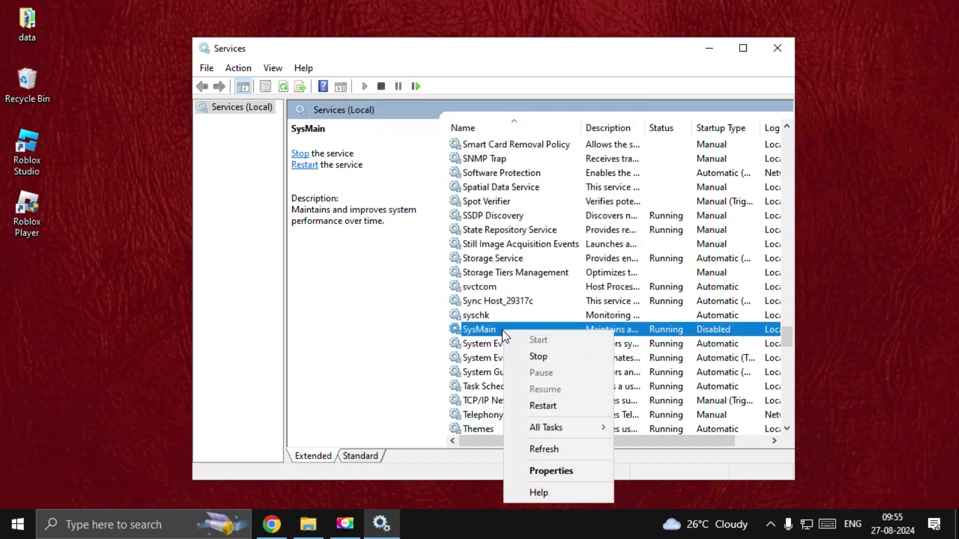
click(537, 357)
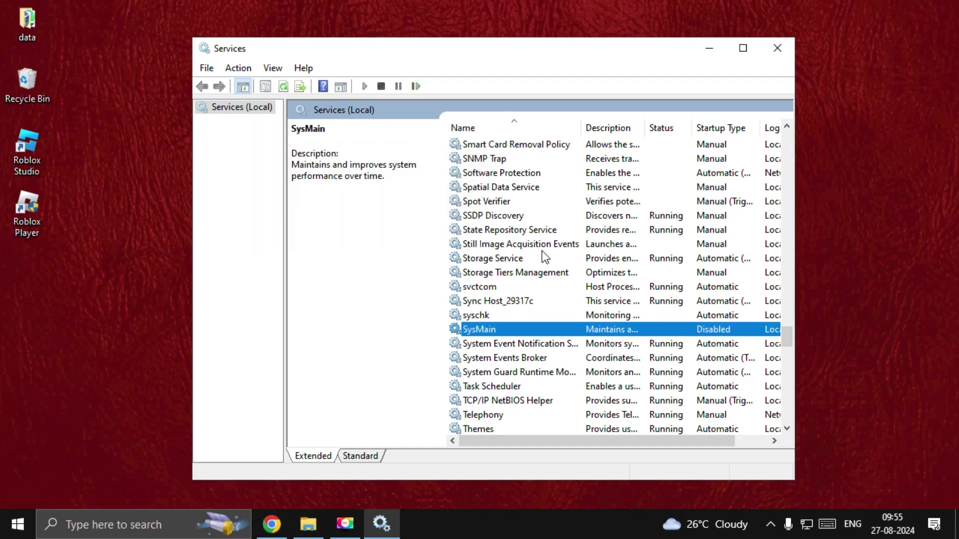
click(569, 240)
Open Background Intelligent Transfer Service properties and stop the service
key(b)
key(b)
key(b)
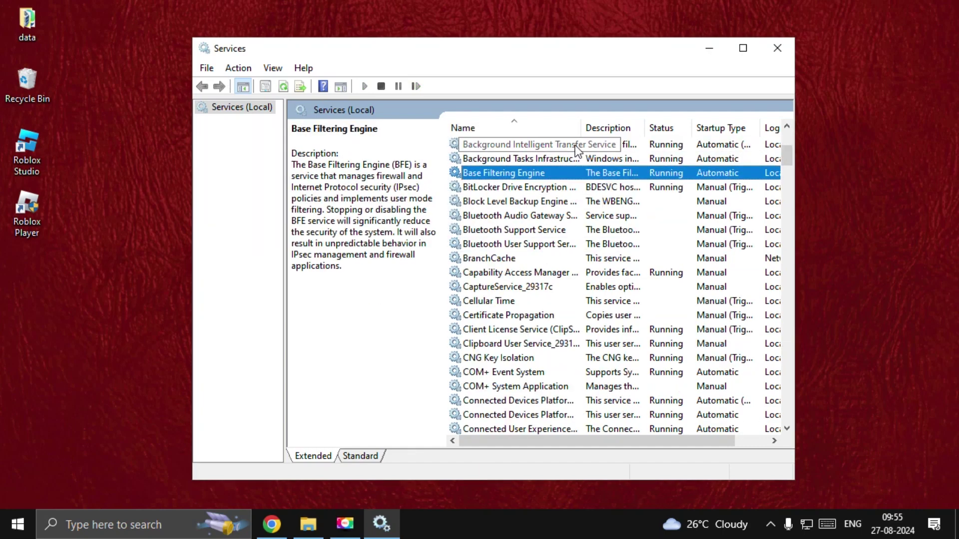
drag(581, 128, 644, 128)
click(586, 158)
double_click(576, 145)
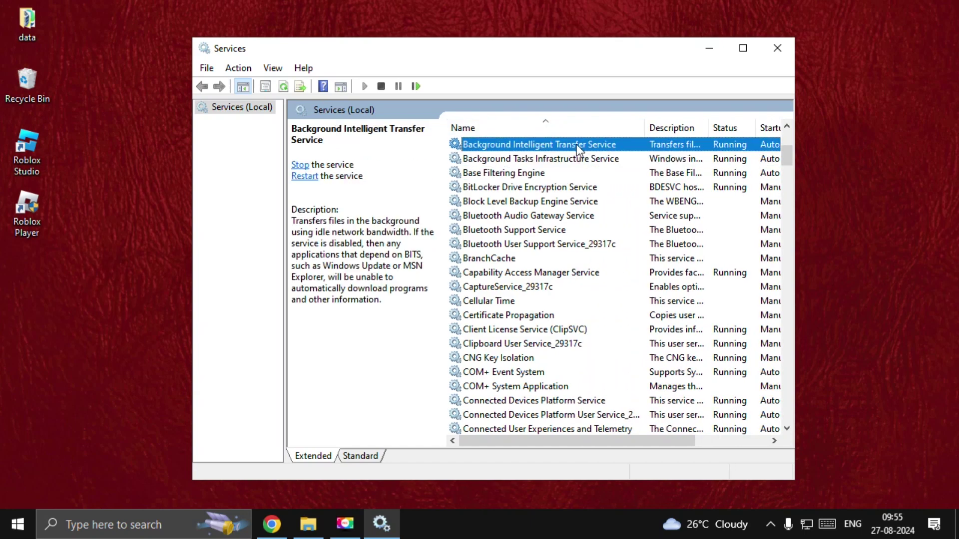
click(457, 323)
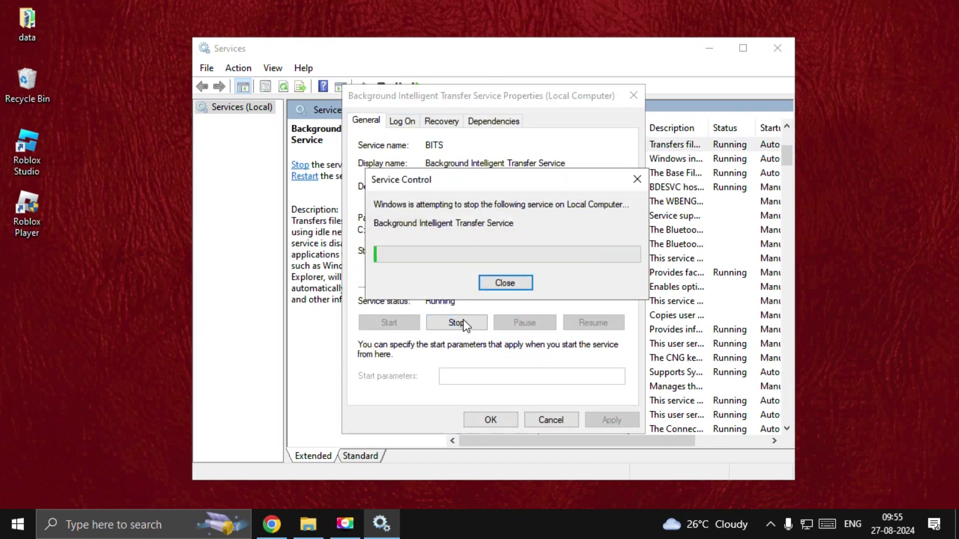
Set its startup type to Disabled, apply, and close Services
click(479, 252)
click(464, 294)
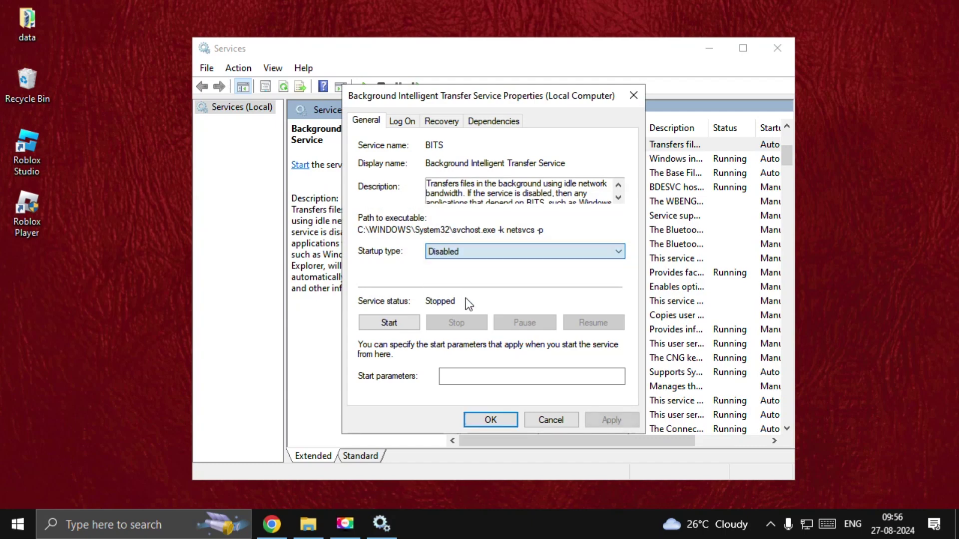
click(604, 420)
click(479, 420)
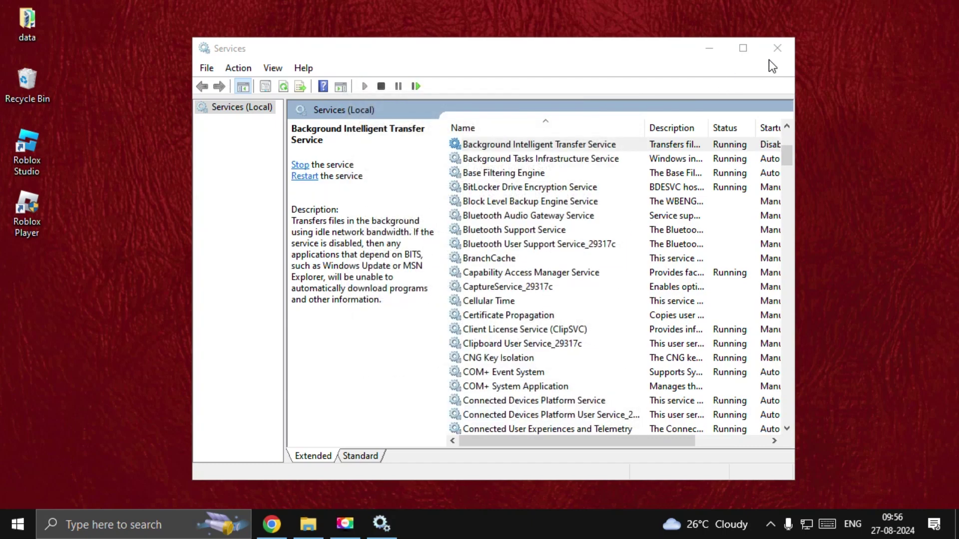
click(777, 48)
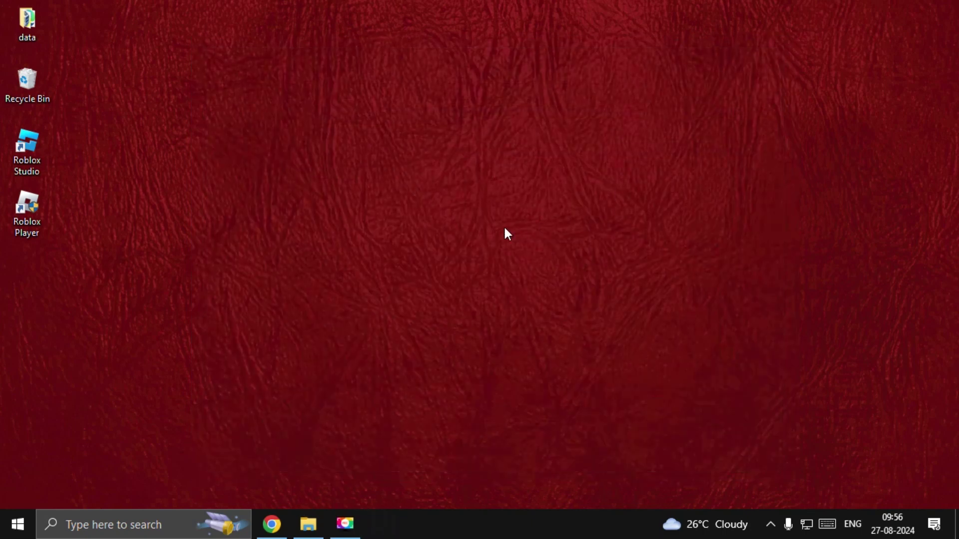
Launch Registry Editor with regedit from the Run box
key(super+r)
drag(189, 365, 522, 206)
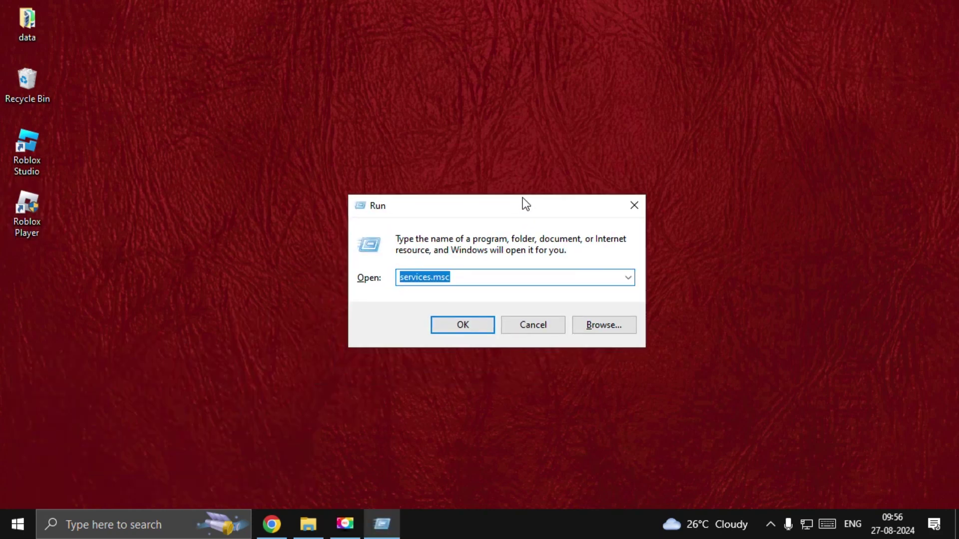
text(regedi)
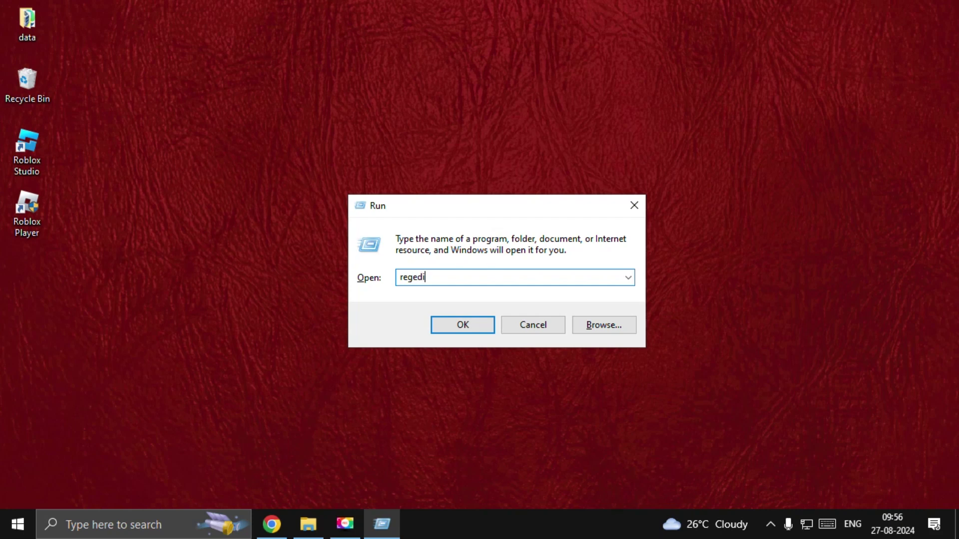
text(t)
key(Return)
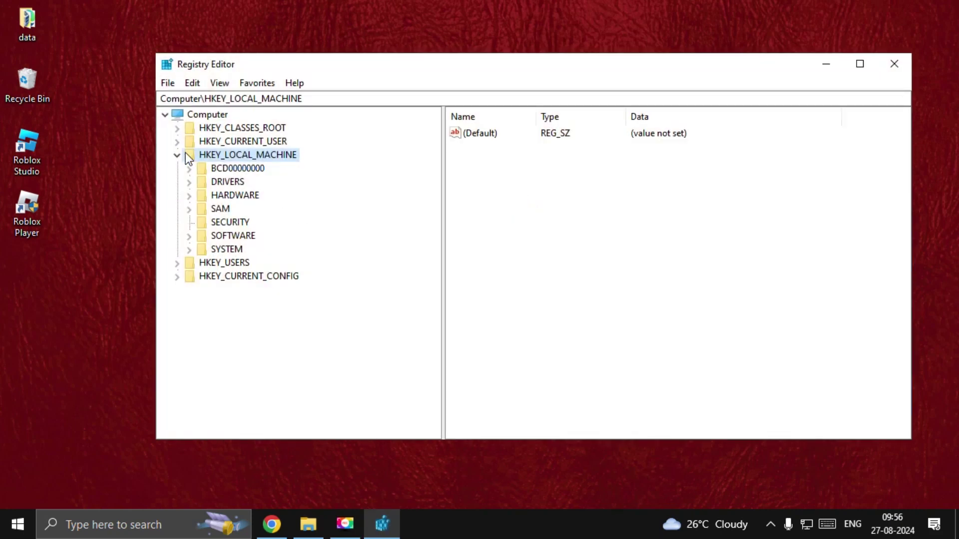
click(181, 154)
drag(268, 68, 213, 59)
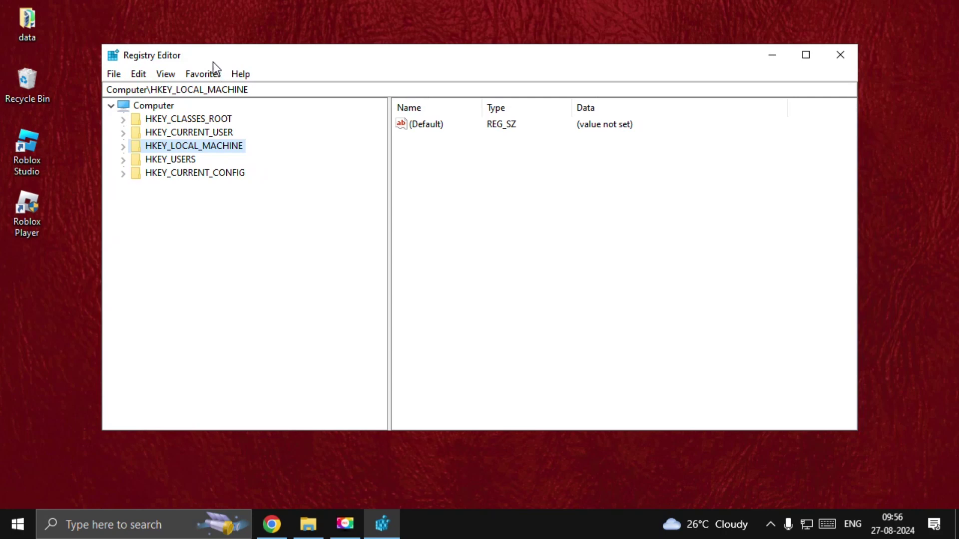
Expand HKEY_LOCAL_MACHINE\SYSTEM\CurrentControlSet\Control
click(123, 146)
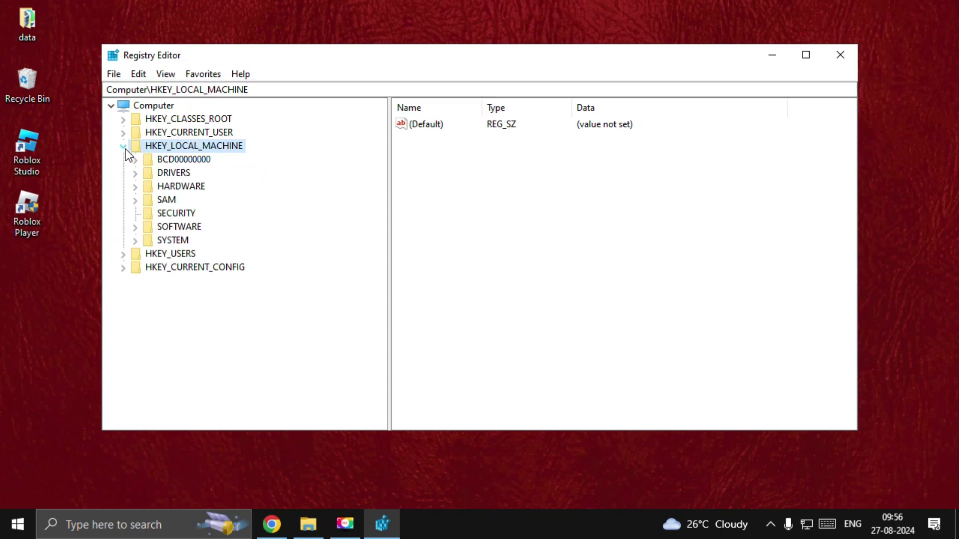
click(136, 241)
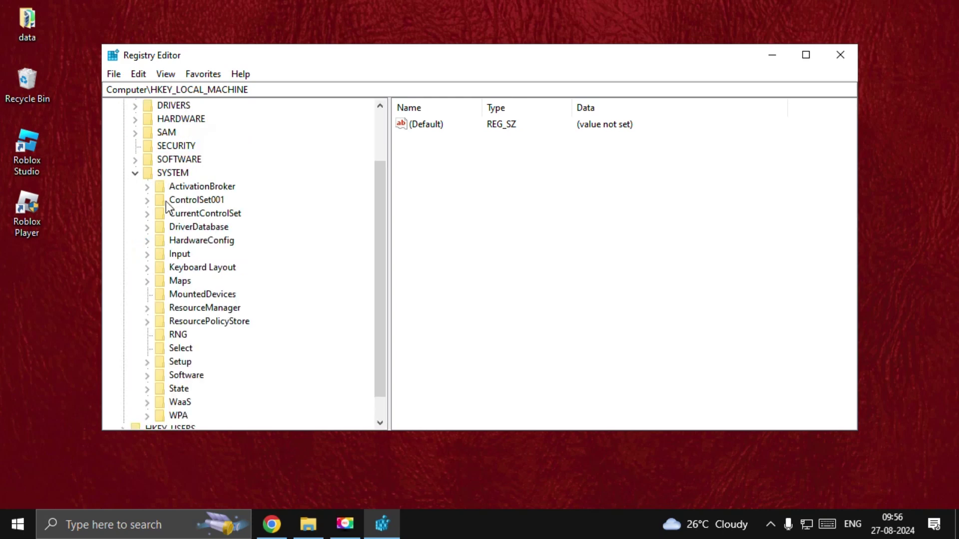
click(150, 217)
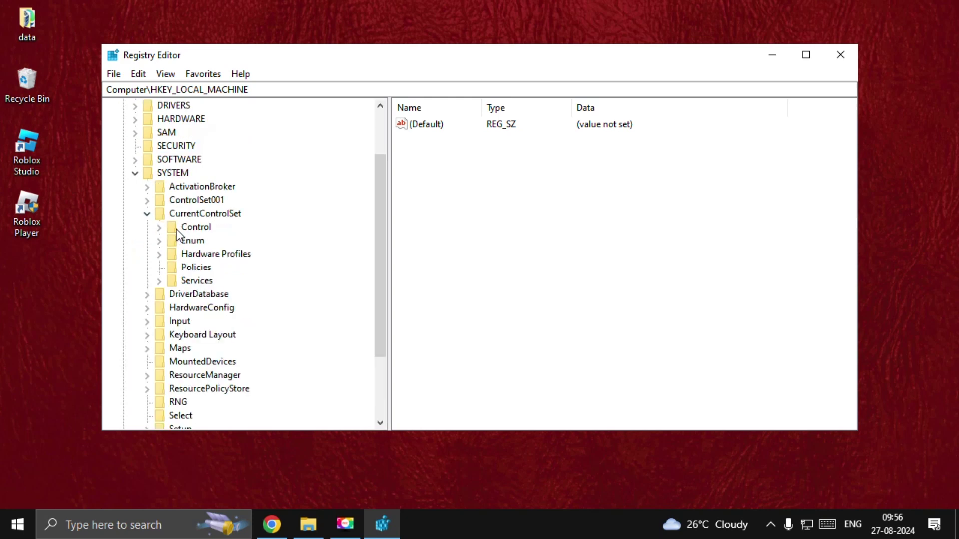
click(159, 228)
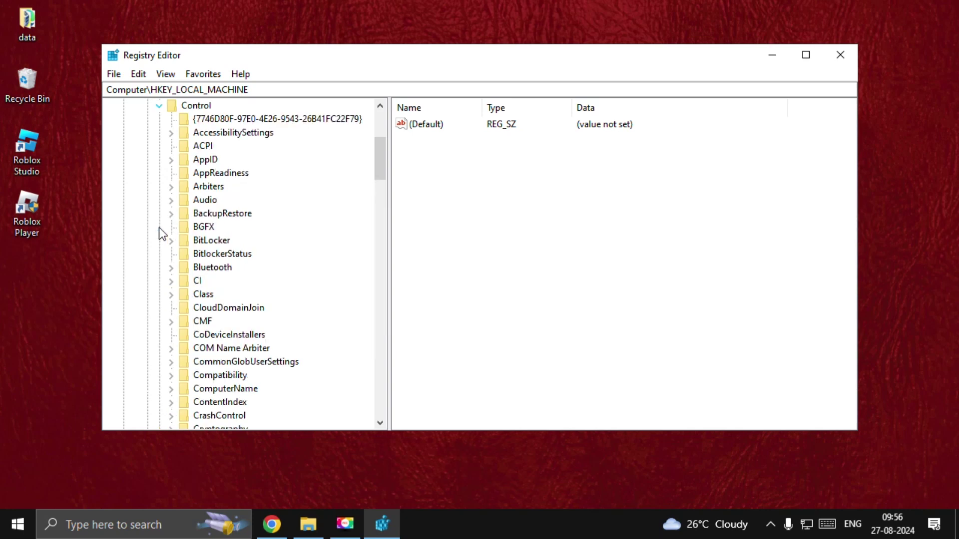
click(229, 240)
Expand Session Manager and show the Memory Management key's values
key(s)
key(s)
key(s)
key(s)
key(s)
key(s)
key(s)
key(s)
key(s)
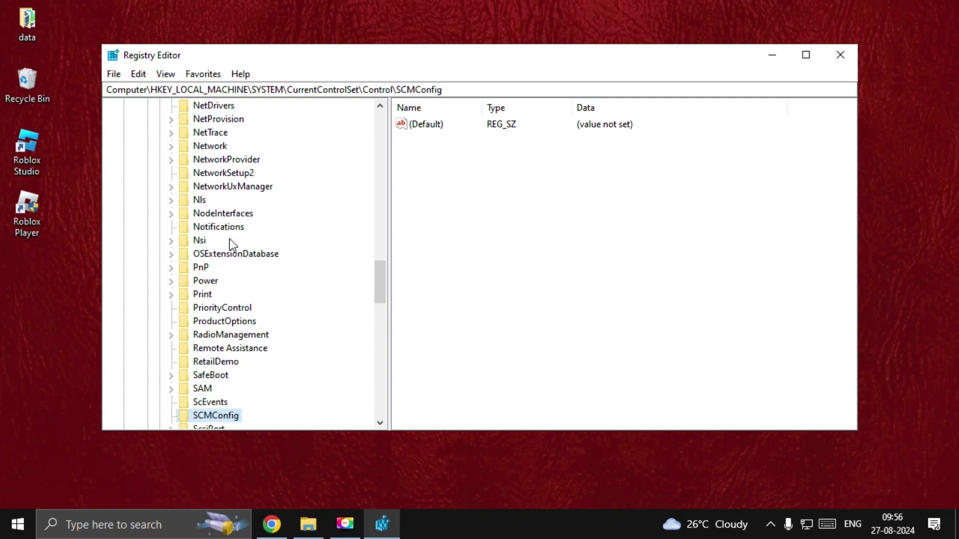
scroll(230, 244, down, 1)
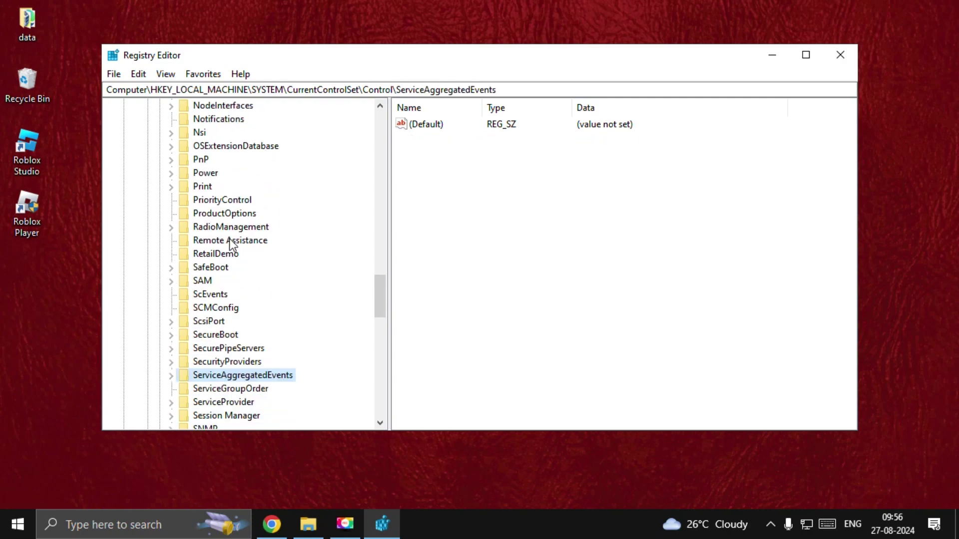
scroll(231, 244, down, 1)
click(210, 376)
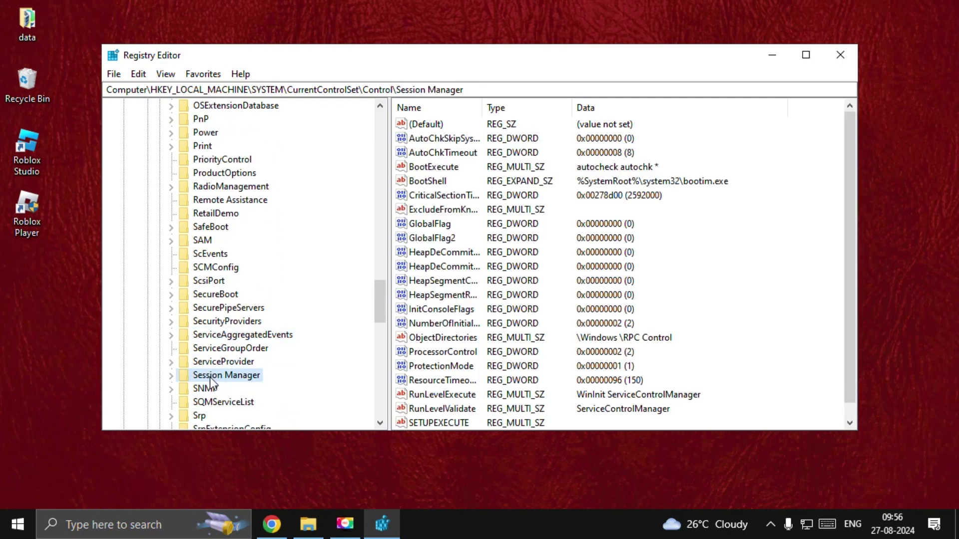
click(170, 376)
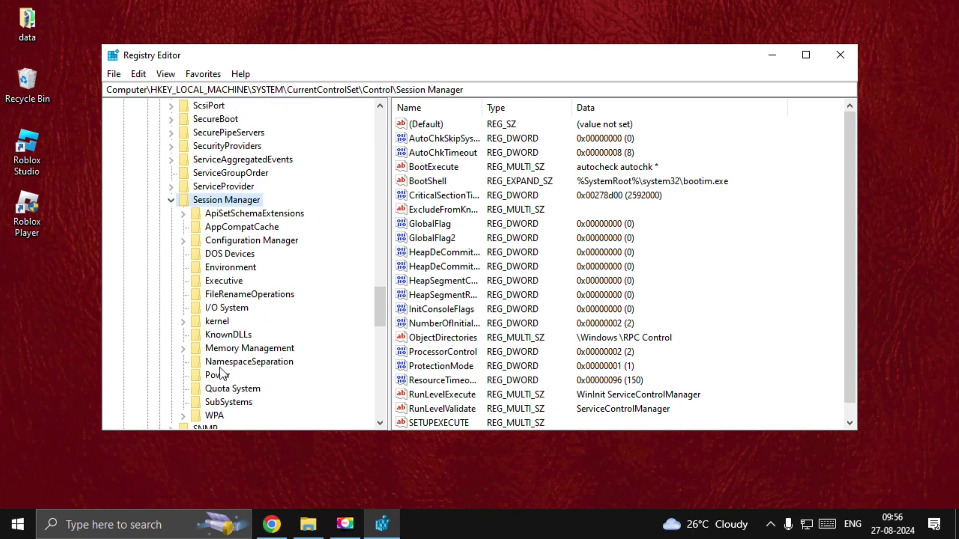
scroll(226, 394, down, 1)
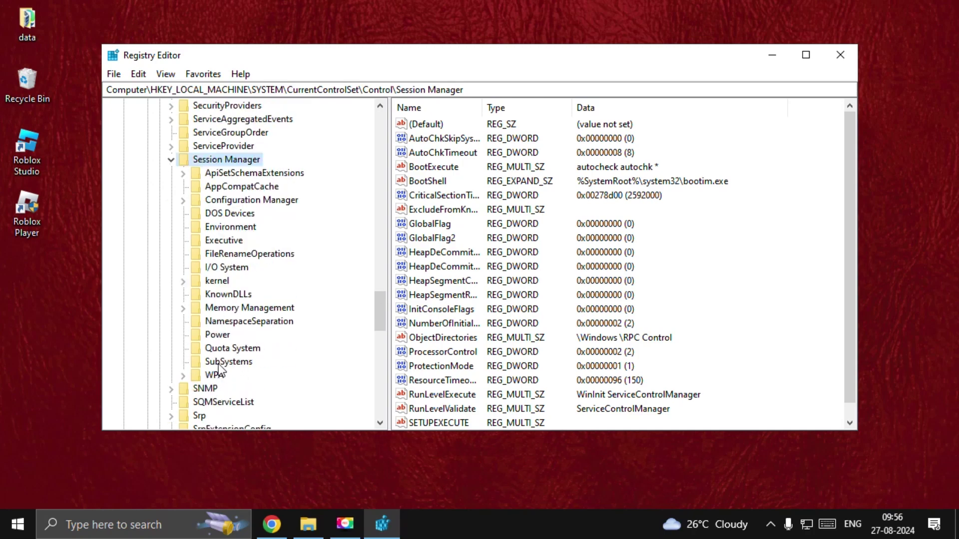
click(214, 309)
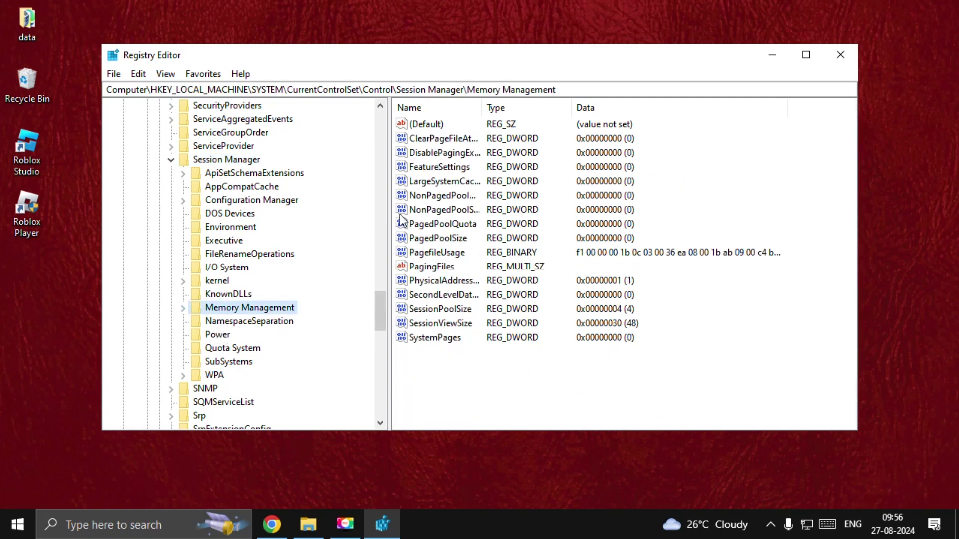
Change ClearPageFileAtShutdown's value data to 1 and close Registry Editor
drag(480, 113, 599, 111)
click(449, 140)
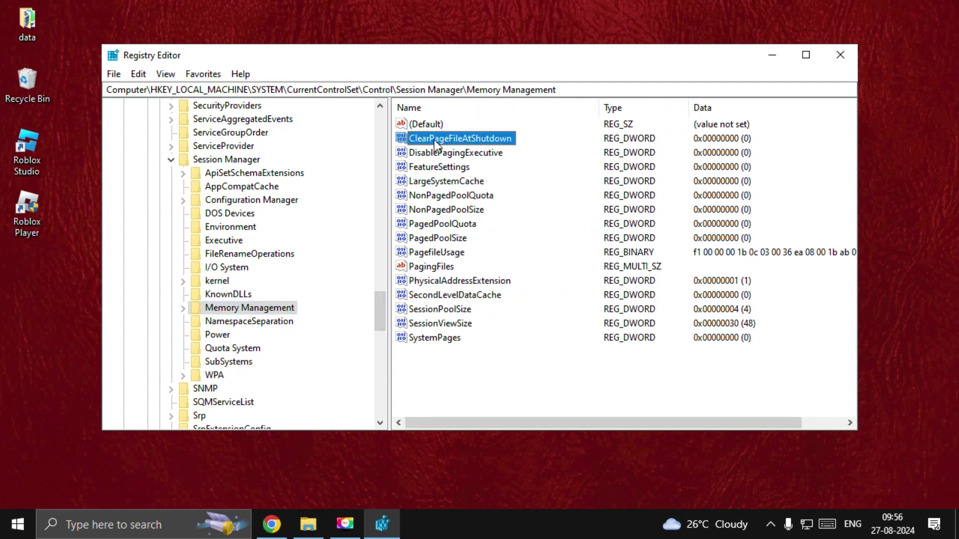
double_click(433, 139)
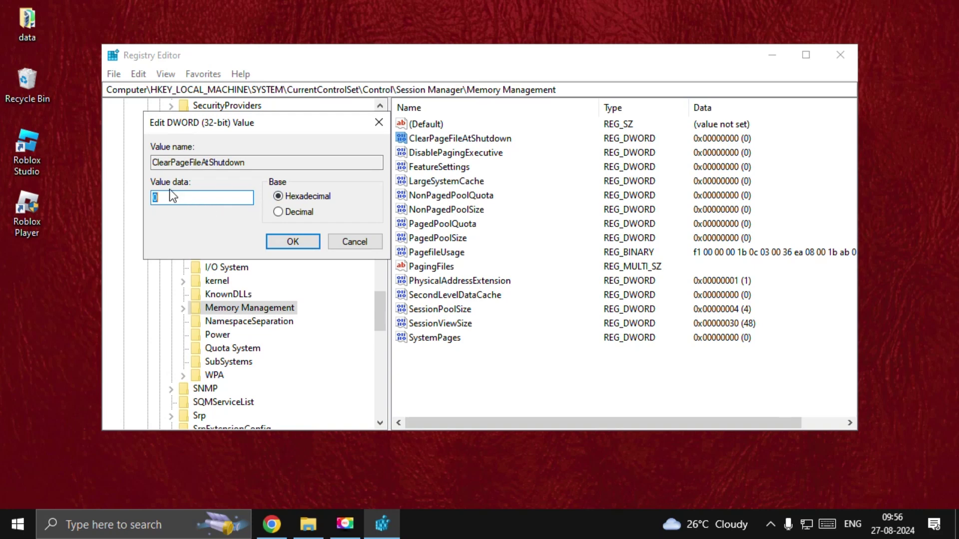
text(1)
click(297, 244)
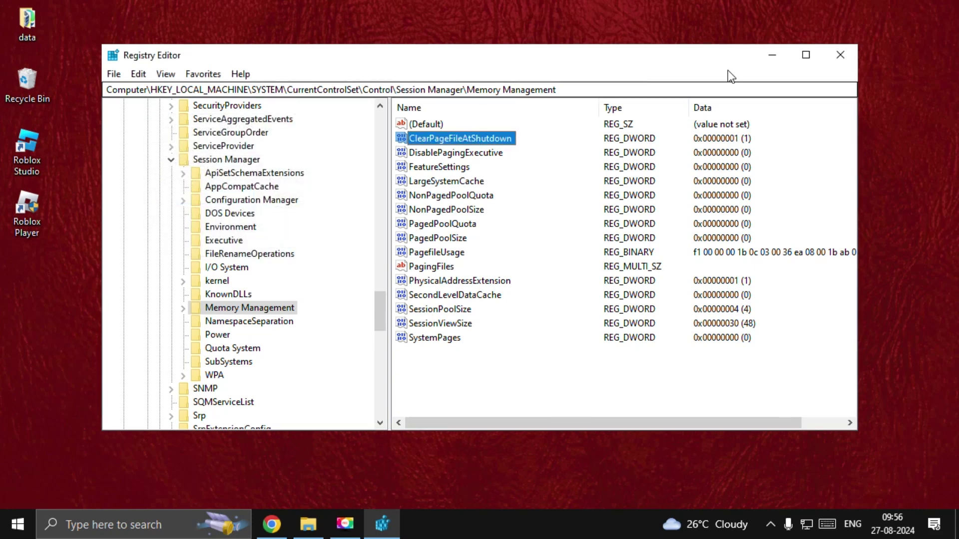
click(841, 58)
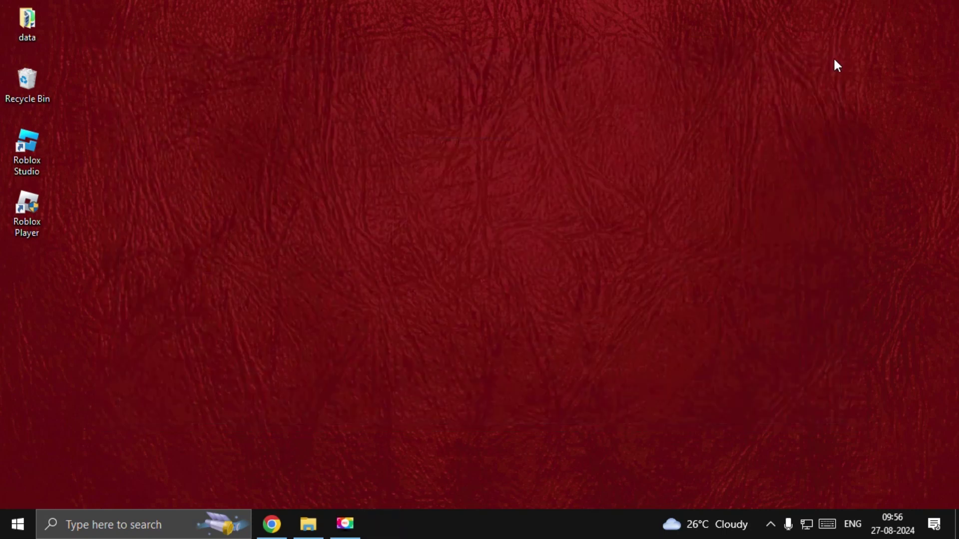
Return to Chrome's Privacy and security settings and open Delete browsing data
click(286, 526)
click(879, 90)
scroll(815, 295, down, 5)
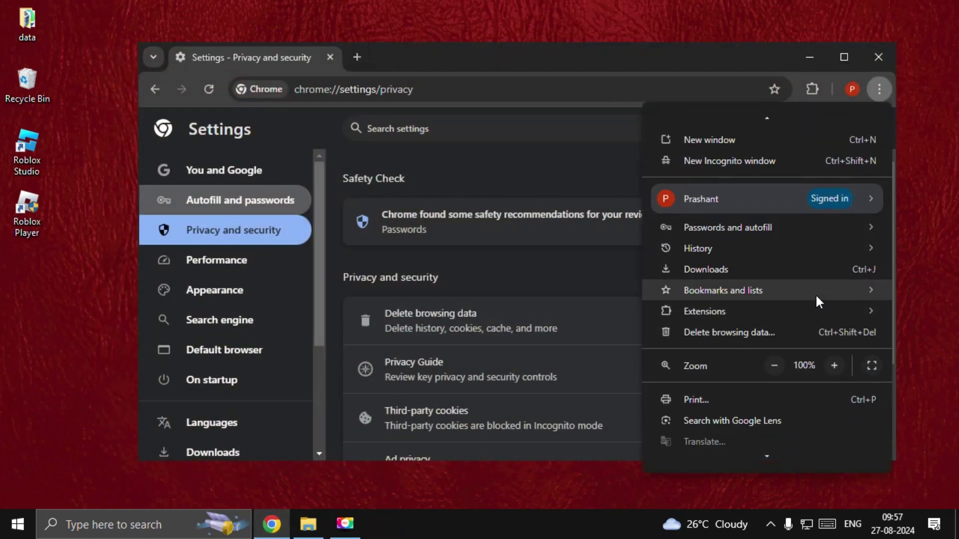
mouse_move(712, 418)
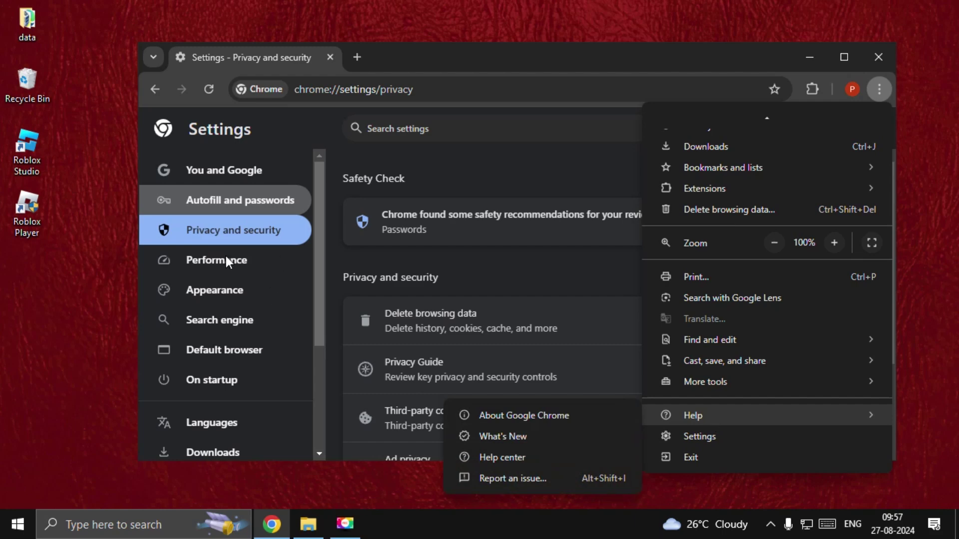
click(225, 238)
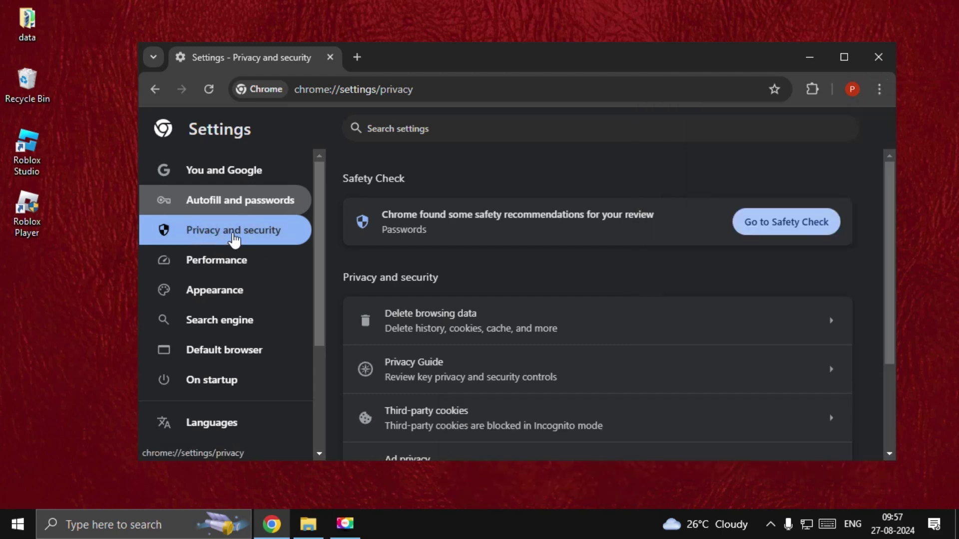
scroll(475, 280, down, 3)
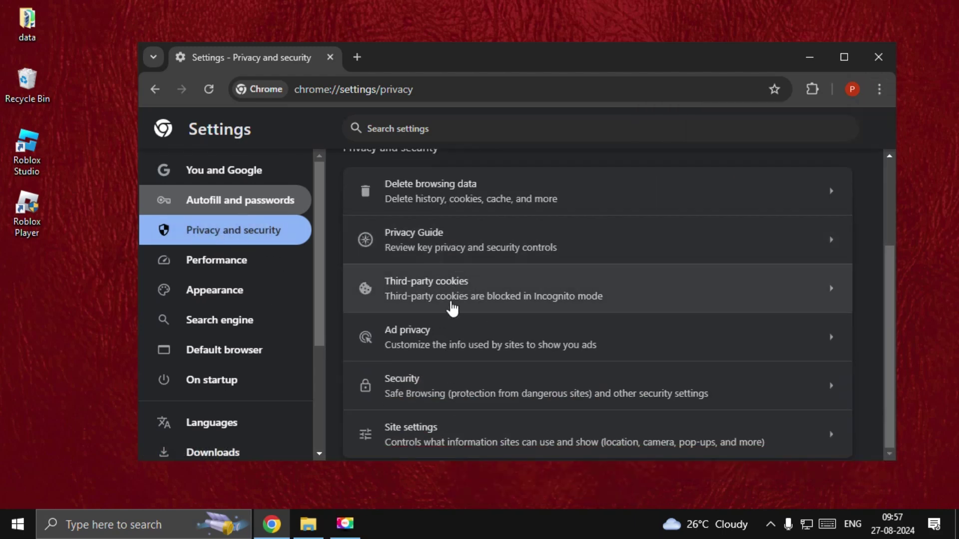
click(462, 200)
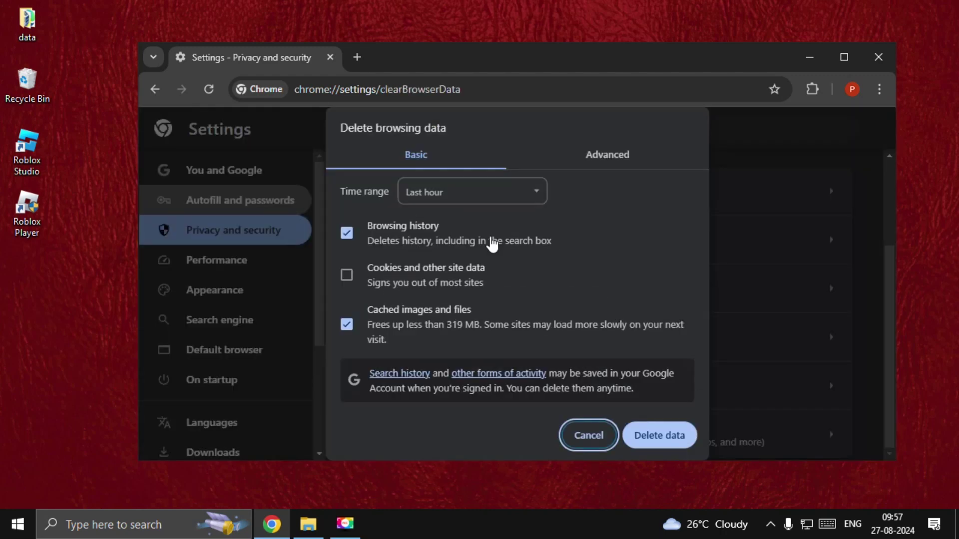
Delete All time cookies and cached files, keeping browsing history, then minimize Chrome
click(471, 191)
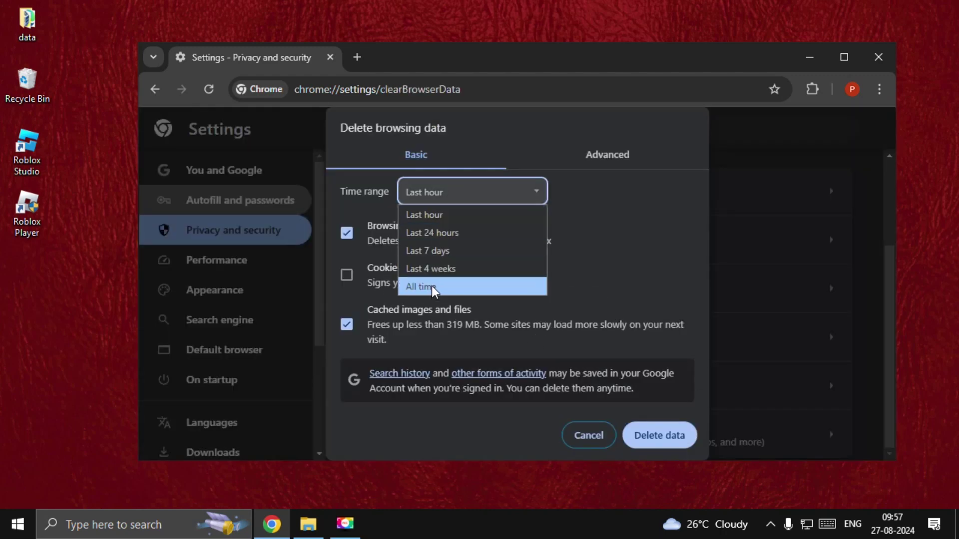
click(431, 286)
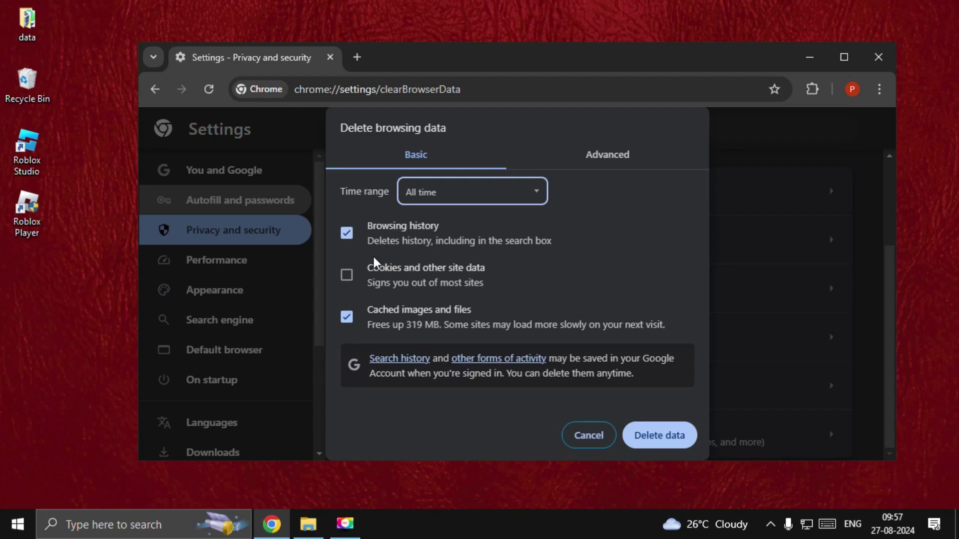
click(348, 233)
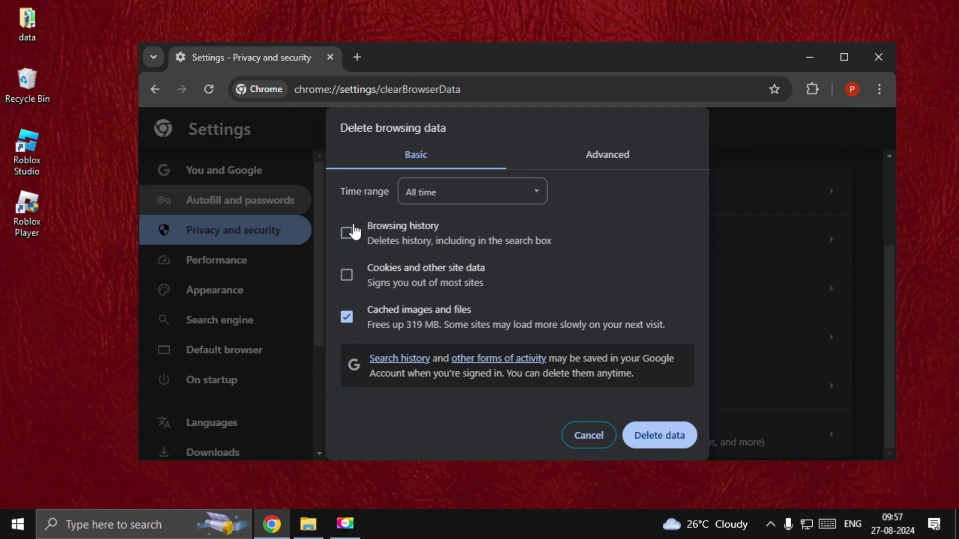
click(349, 279)
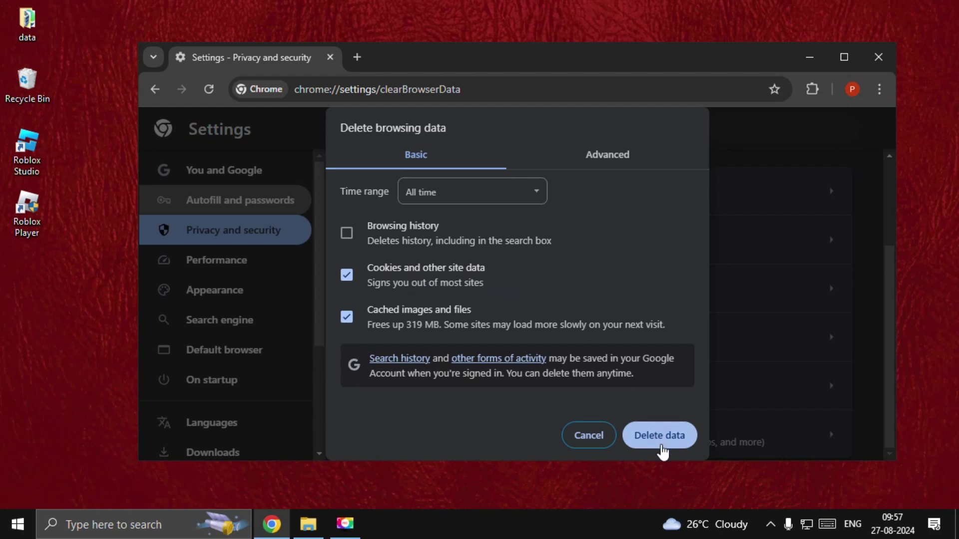
click(588, 439)
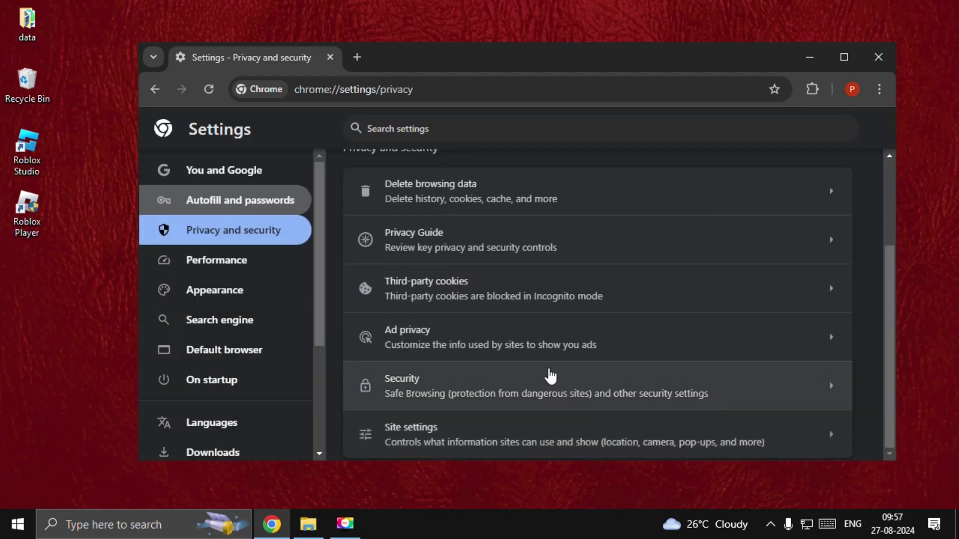
click(802, 59)
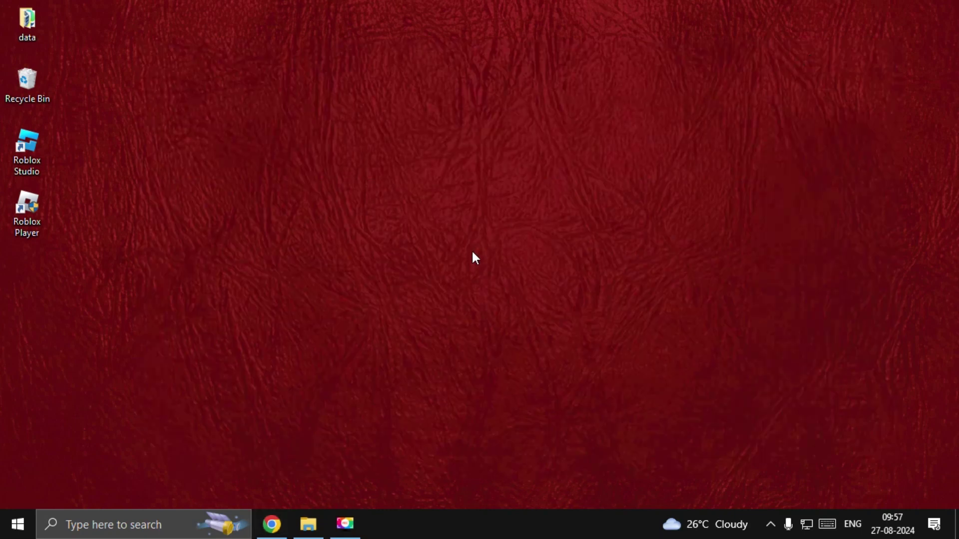
Run sfc /scannow in a Command Prompt opened as administrator
key(super)
text(cmd)
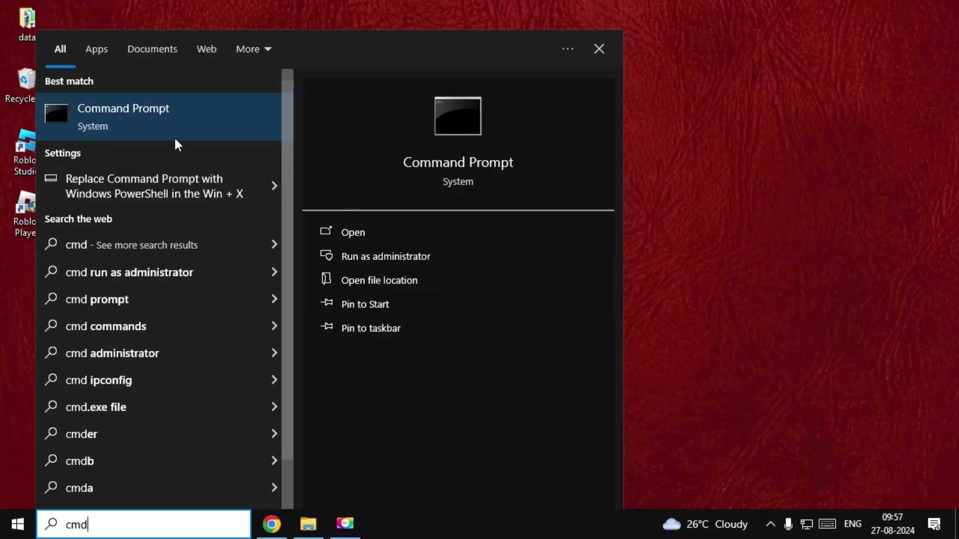
right_click(124, 111)
click(190, 127)
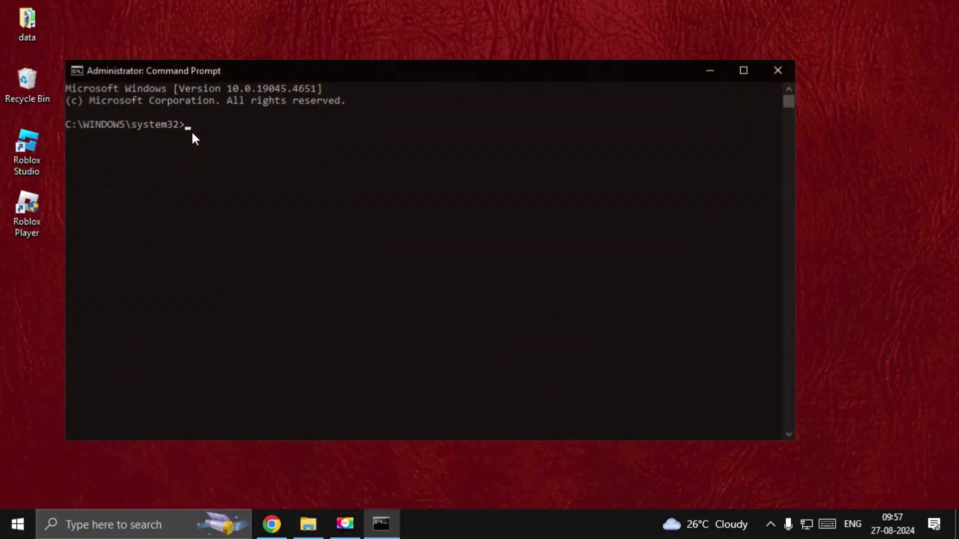
drag(279, 75, 351, 64)
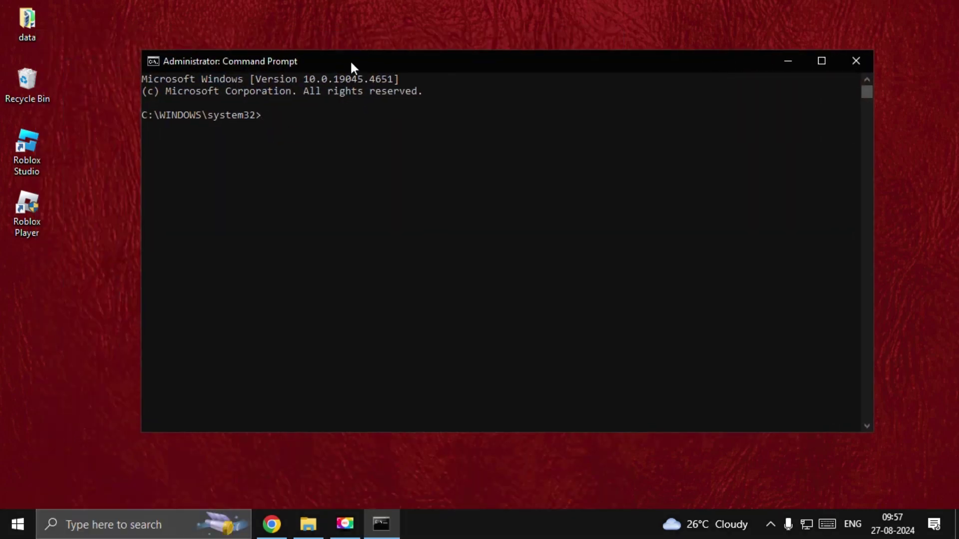
text(sfc /scannow)
key(Return)
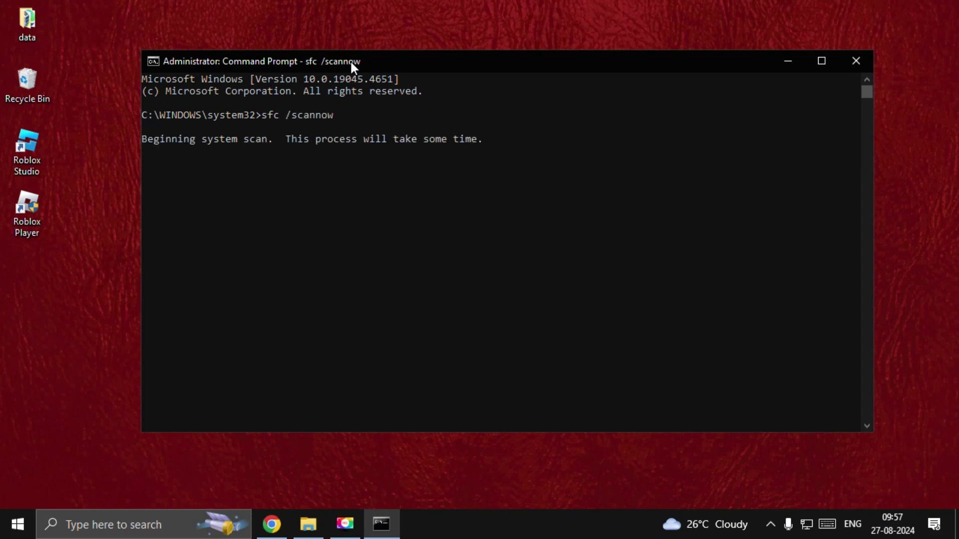